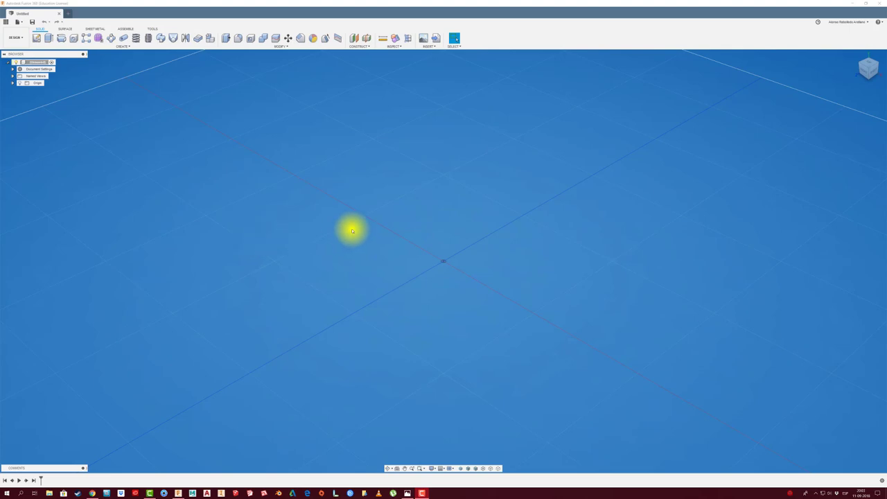
# - Start a new sketch so the origin planes appear for choosing a sketch plane
pyautogui.click(39, 39)
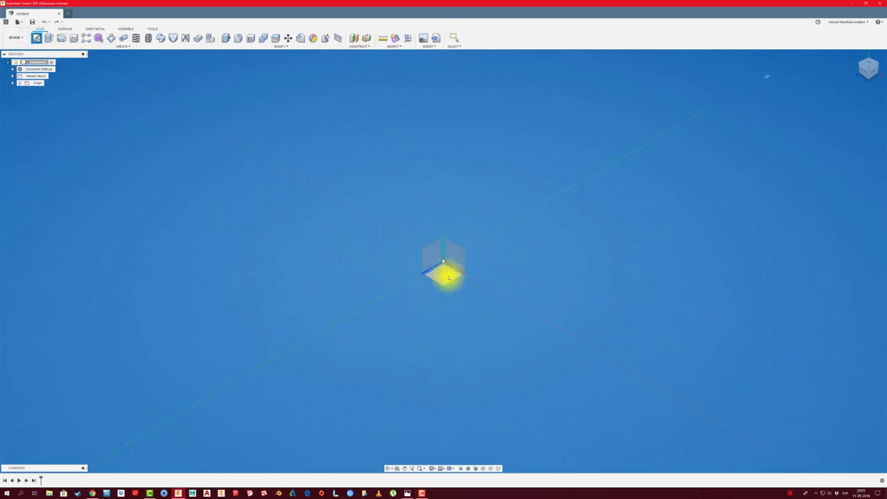
# - Draw a center rectangle at the origin on the ground plane
pyautogui.click(447, 277)
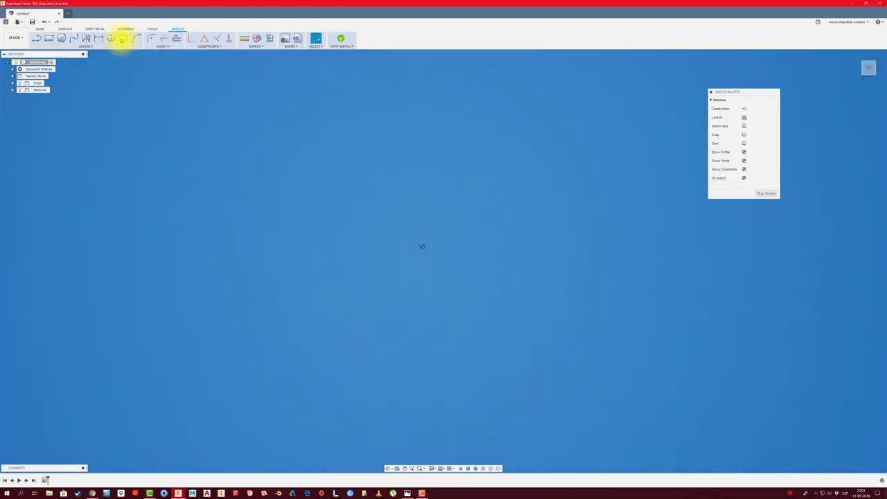
pyautogui.click(124, 38)
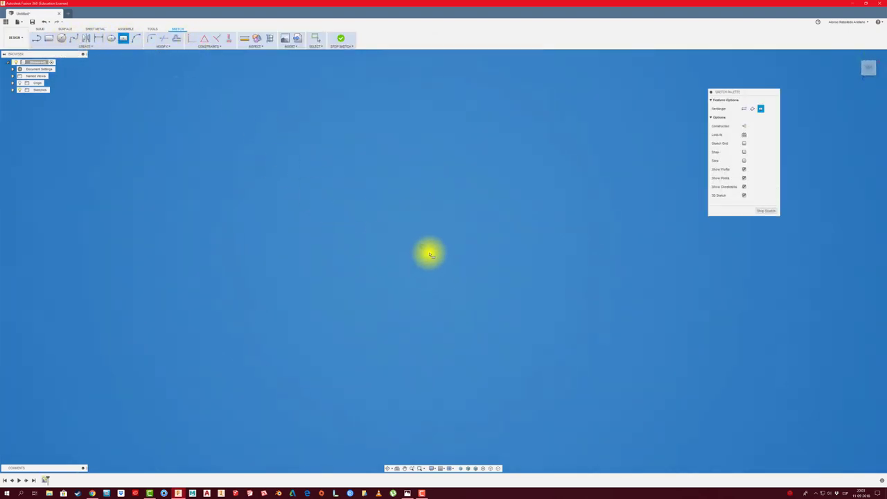
pyautogui.click(422, 246)
pyautogui.click(458, 390)
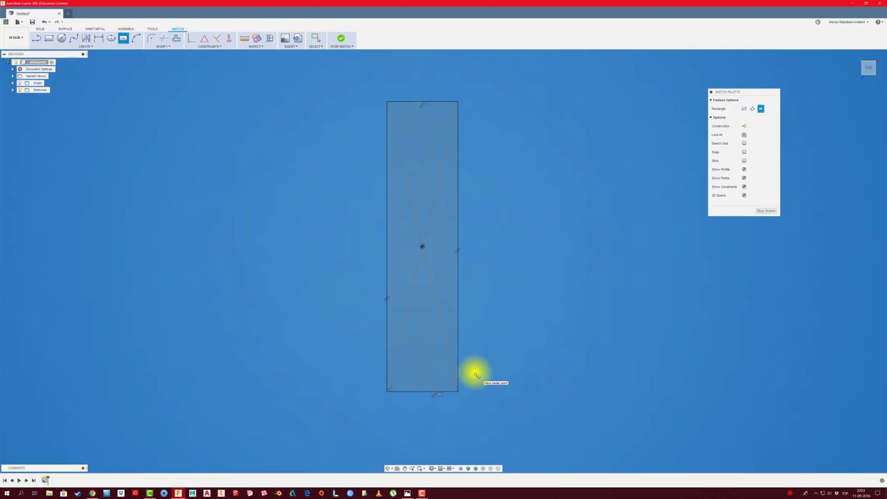
# - Dimension the rectangle's bottom width (entering 20) and its long side length
pyautogui.press('d')
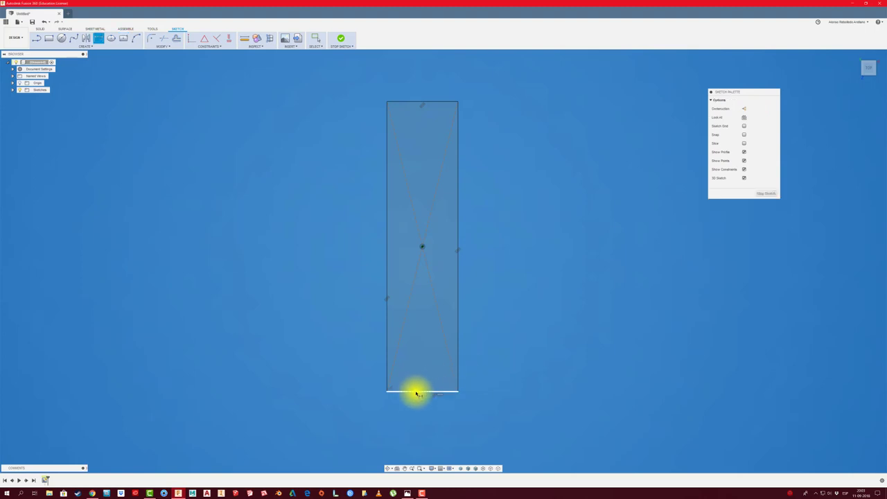
pyautogui.click(416, 390)
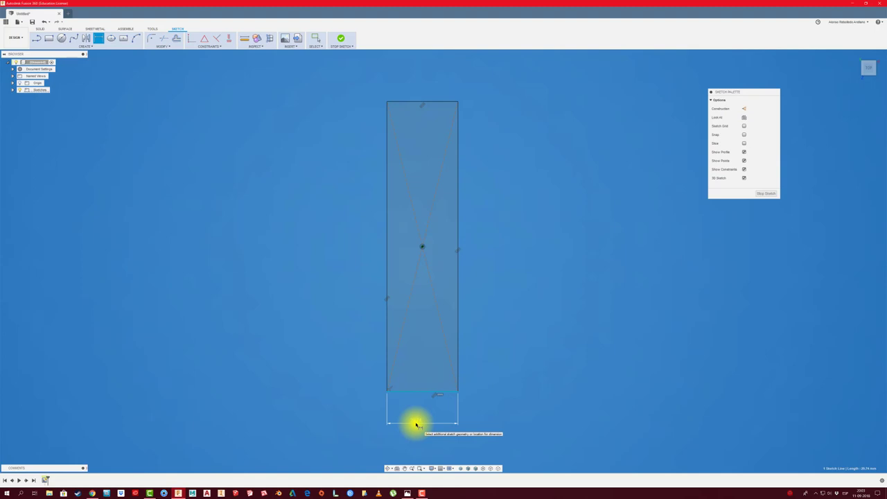
pyautogui.click(415, 423)
pyautogui.write('20')
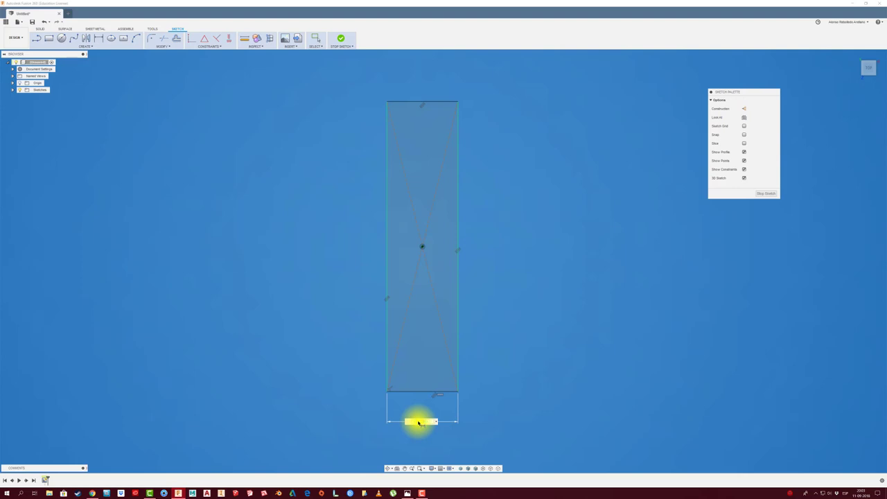
pyautogui.press('Return')
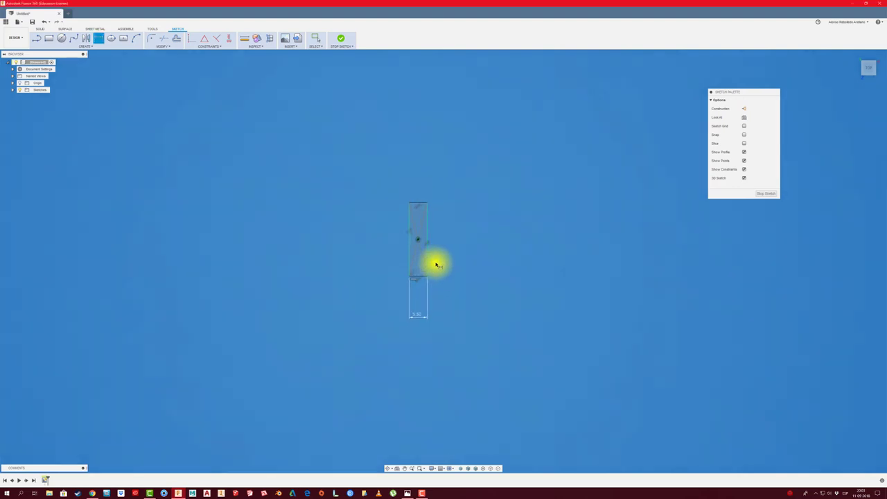
pyautogui.click(425, 222)
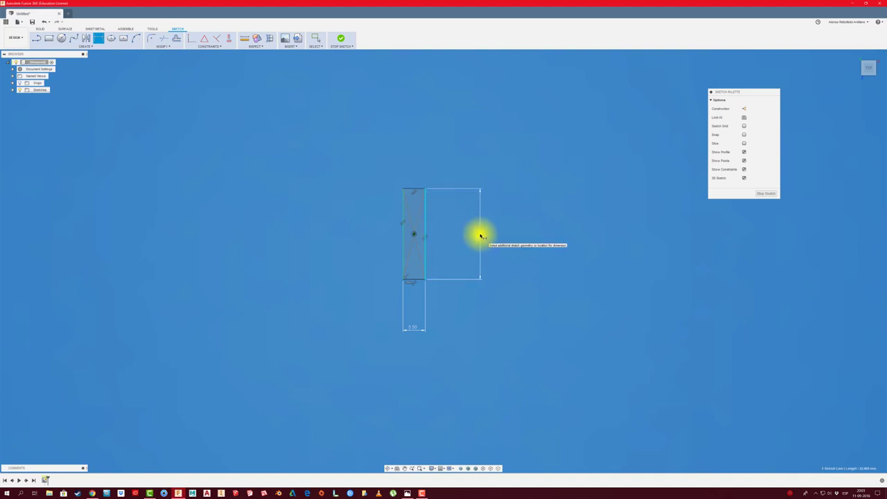
pyautogui.click(480, 235)
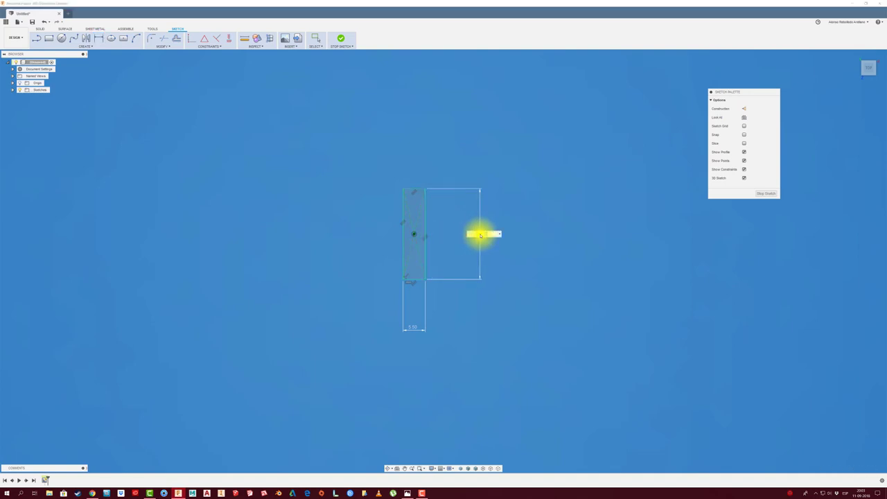
pyautogui.press('Return')
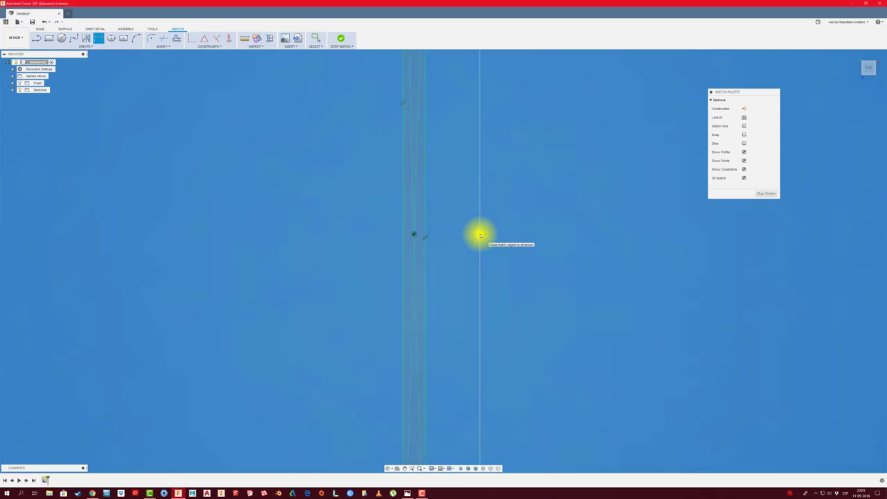
pyautogui.scroll(-3, 478, 233)
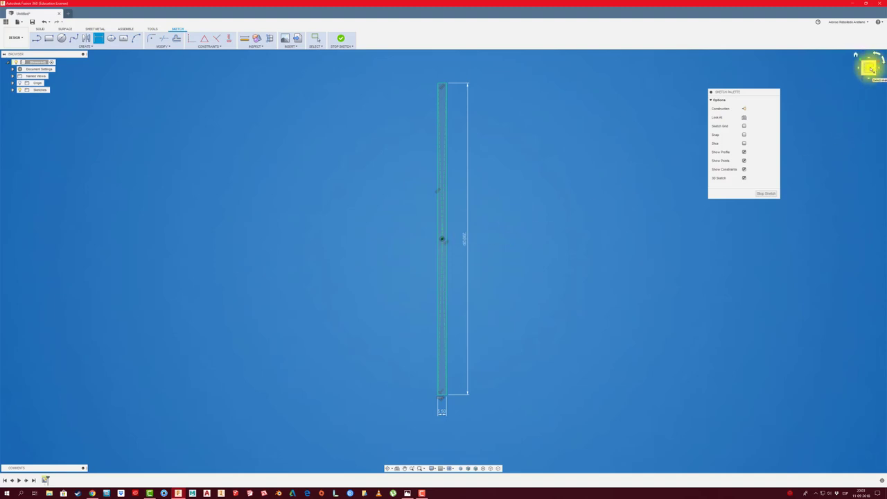
# - Extrude the thin rectangle 75 mm upward as a new body, forming an upright plate
pyautogui.click(341, 41)
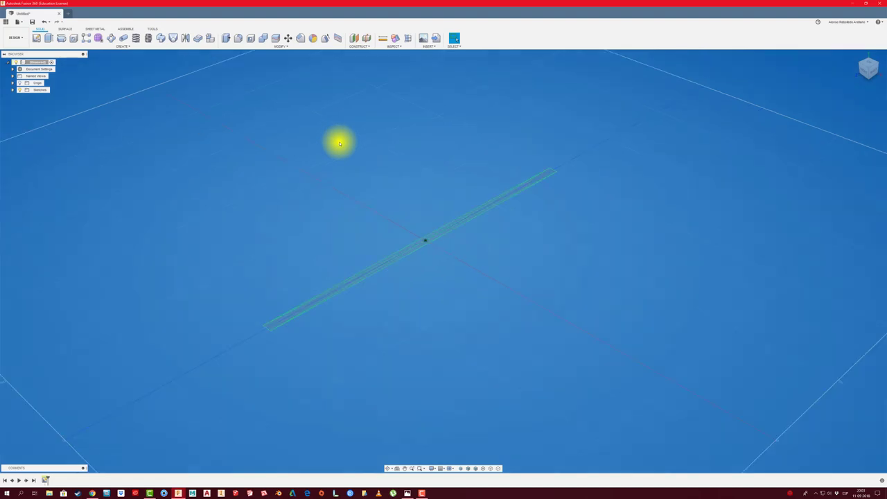
pyautogui.press('e')
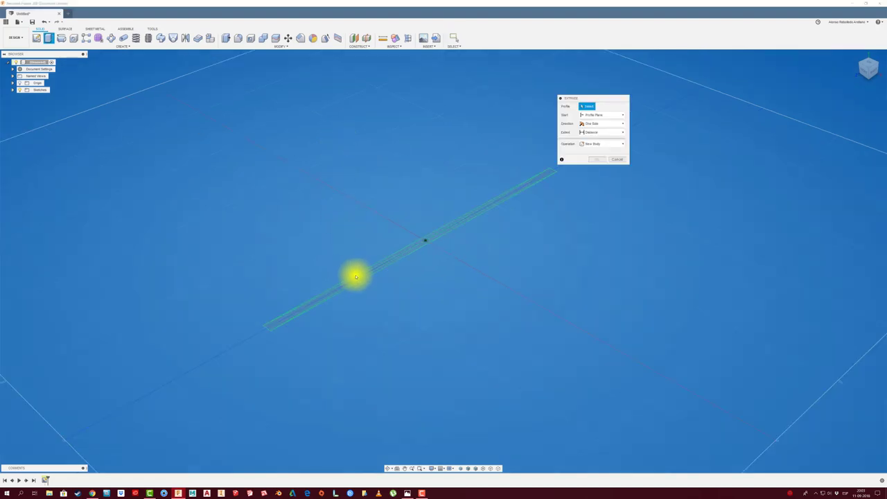
pyautogui.click(354, 274)
pyautogui.moveTo(425, 236); pyautogui.dragTo(422, 93)
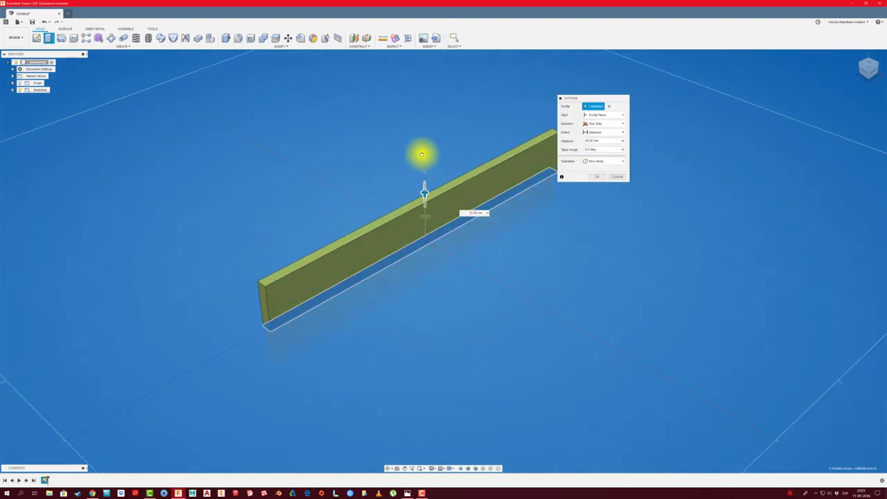
pyautogui.scroll(-5, 387, 178)
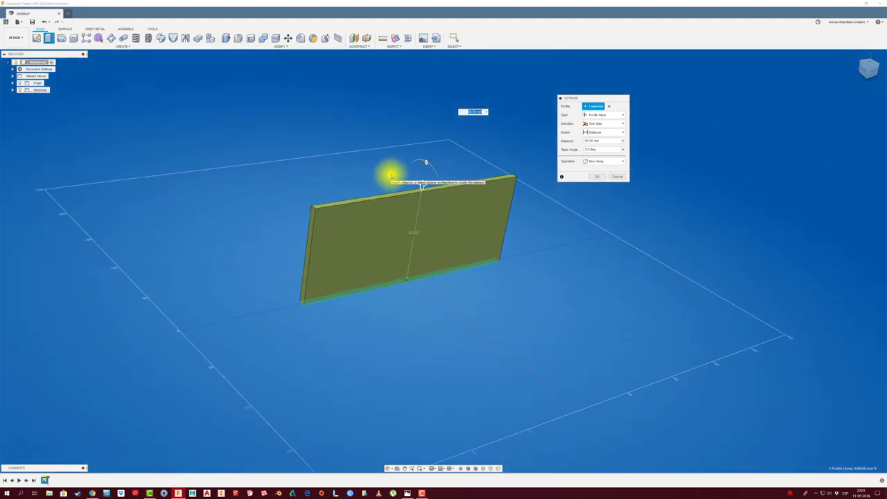
pyautogui.moveTo(421, 162); pyautogui.dragTo(411, 196)
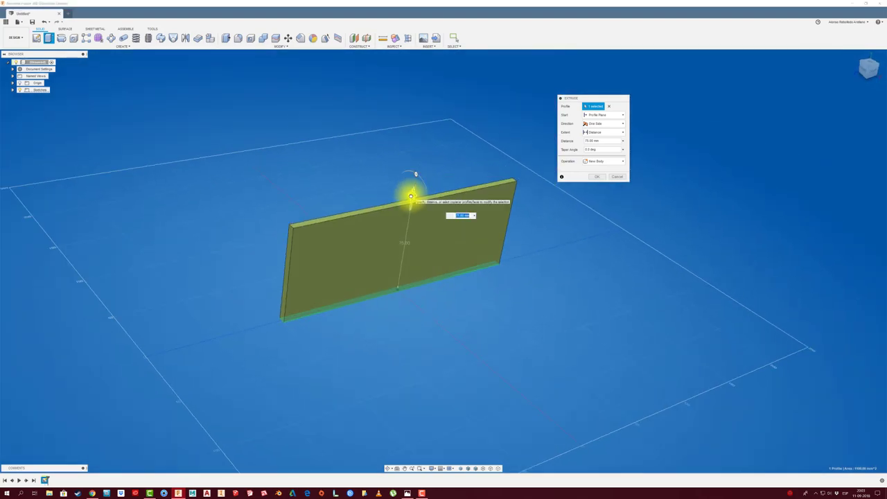
pyautogui.press('Return')
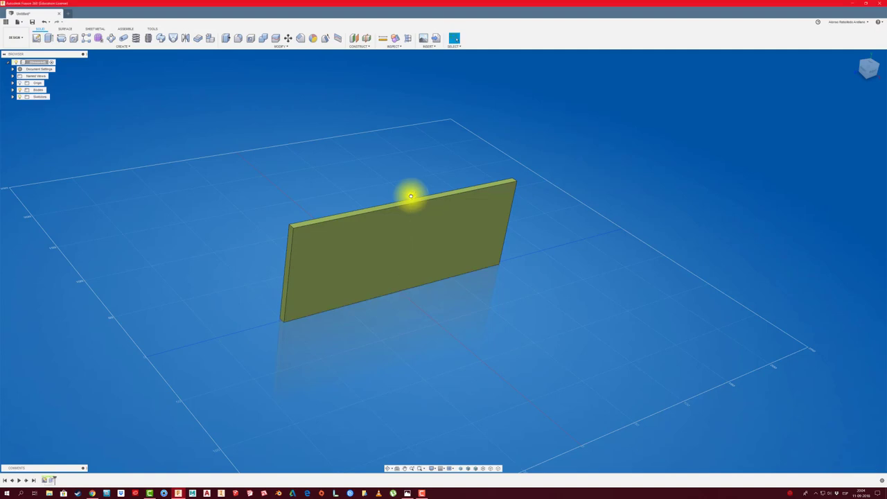
pyautogui.keyDown('shift'); pyautogui.moveTo(410, 196); pyautogui.dragTo(293, 171, button='middle'); pyautogui.keyUp('shift')
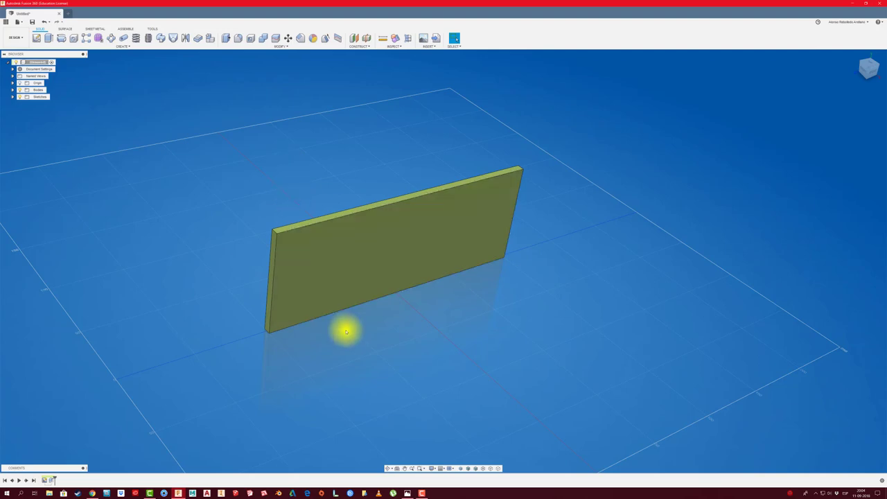
# - Sketch a two-point slot rectangle on the plate's face, starting from its bottom edge
pyautogui.click(37, 39)
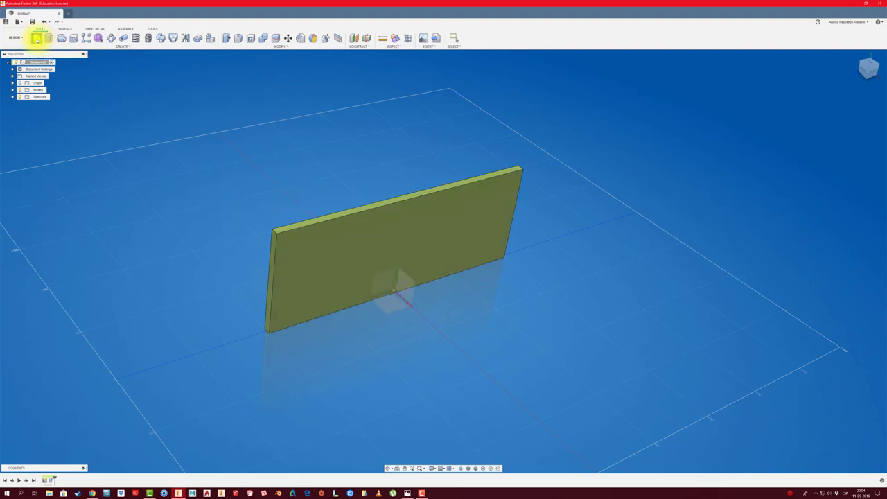
pyautogui.click(318, 270)
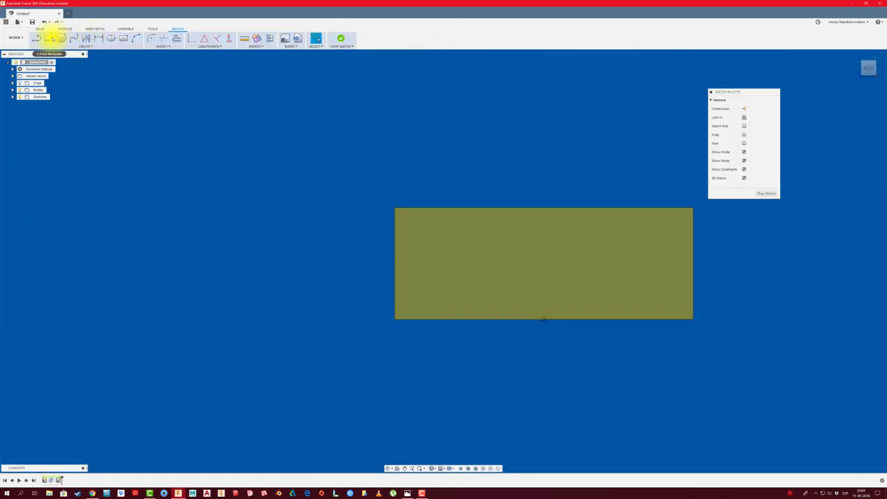
pyautogui.click(49, 38)
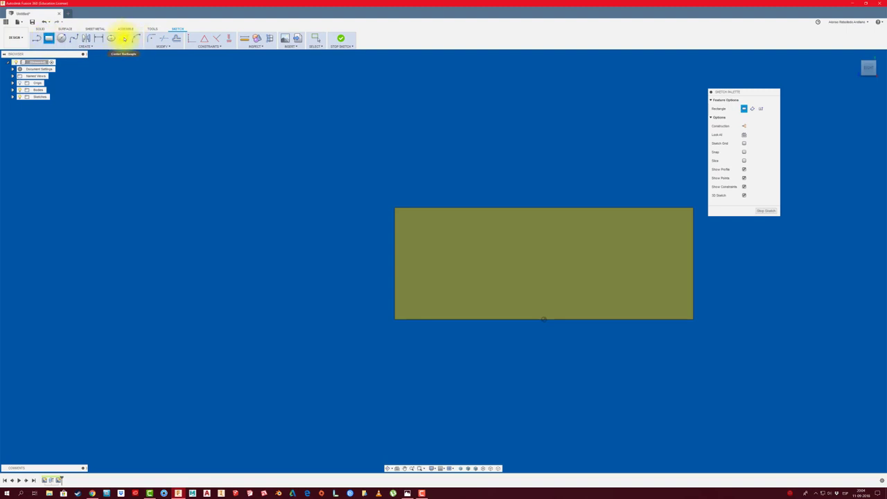
pyautogui.click(440, 319)
pyautogui.click(462, 235)
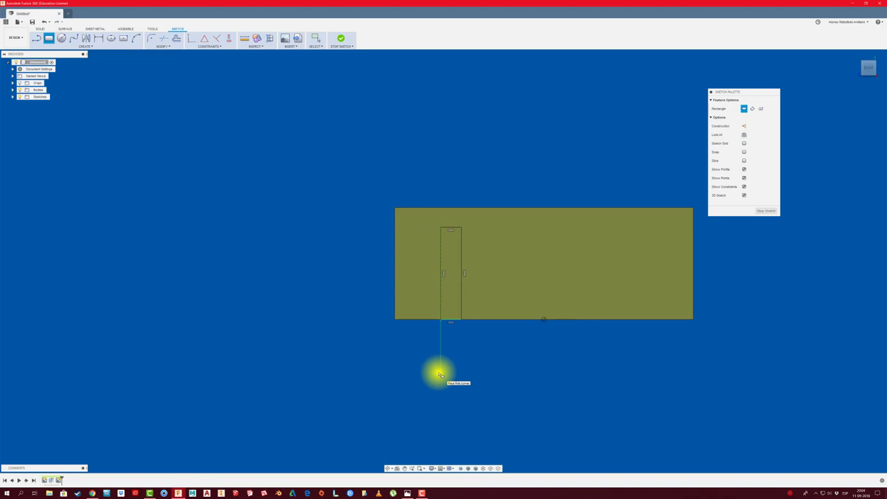
# - Dimension the slot rectangle 2.5 wide and add its height dimension
pyautogui.press('l')
pyautogui.click(460, 228)
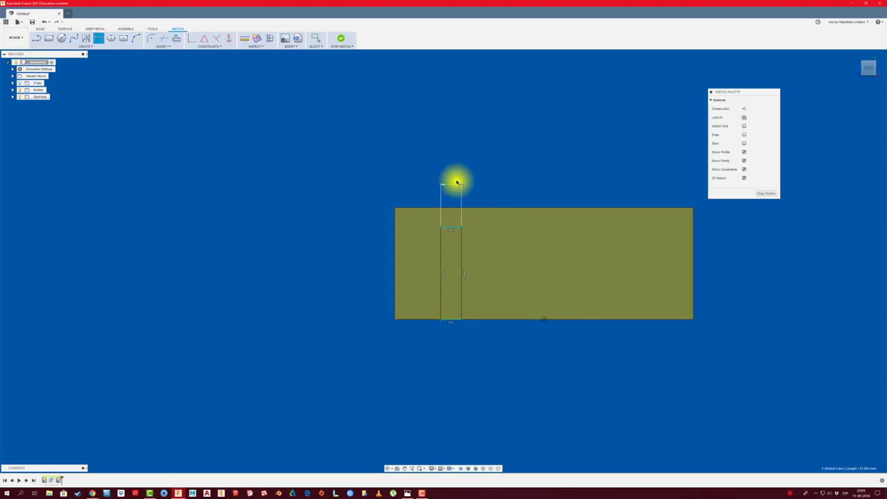
pyautogui.press('BackSpace')
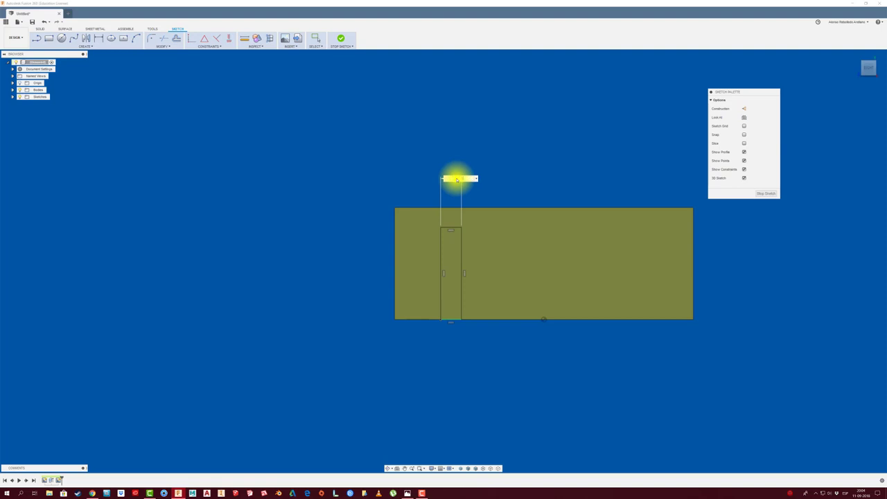
pyautogui.write('2.5')
pyautogui.press('Return')
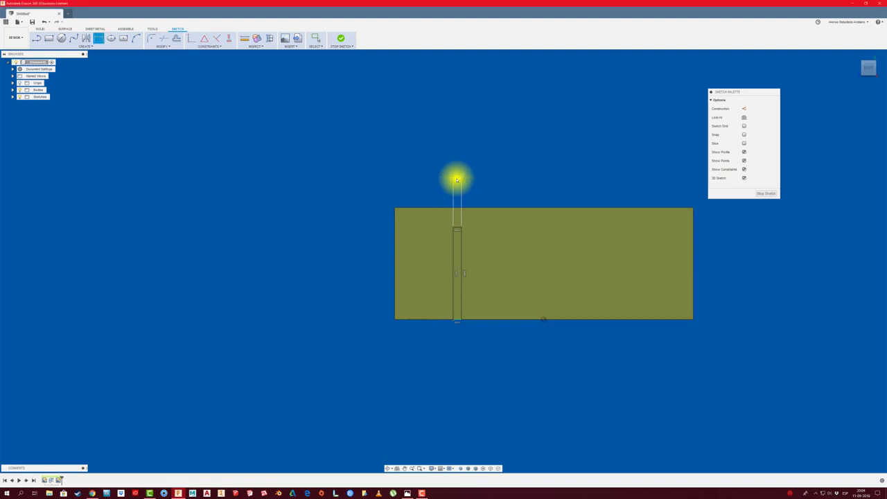
pyautogui.click(454, 269)
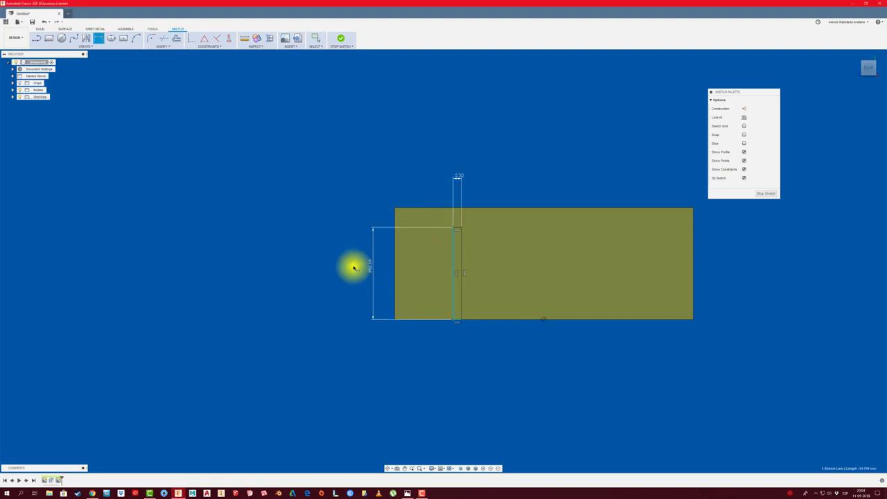
pyautogui.click(354, 268)
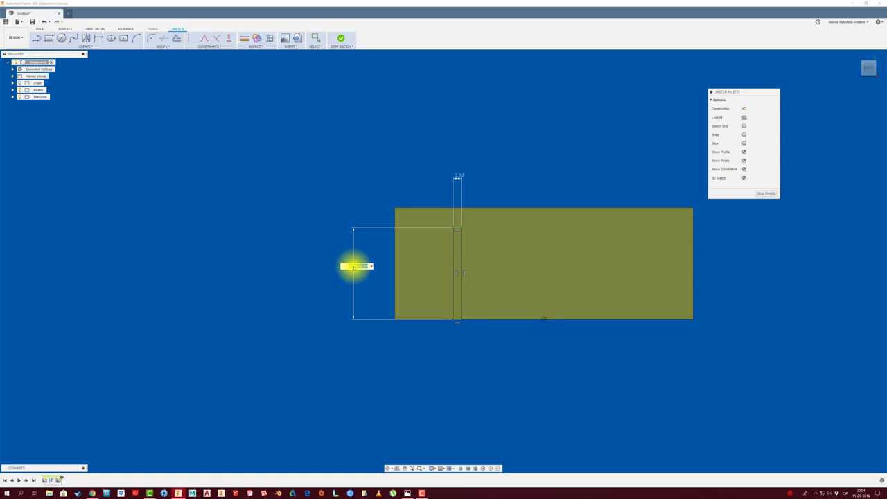
pyautogui.press('Return')
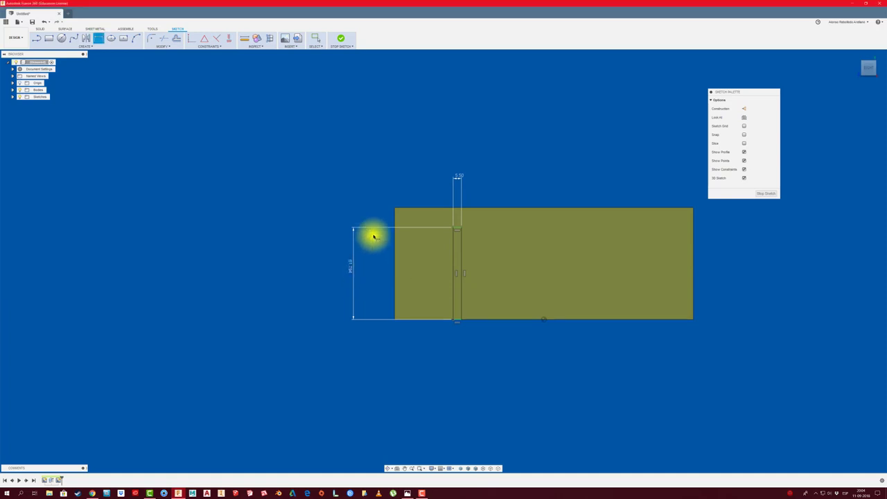
# - Measure the plate's left edge, then set the slot height to 37.50
pyautogui.click(244, 38)
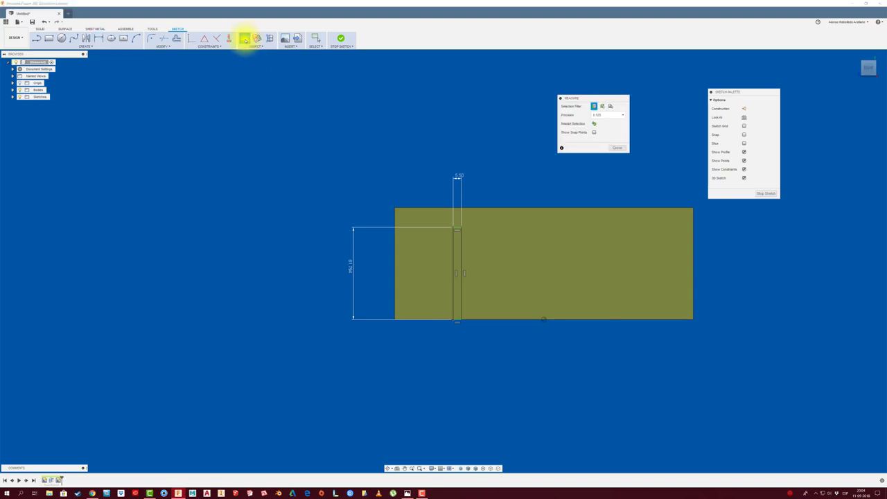
pyautogui.click(395, 257)
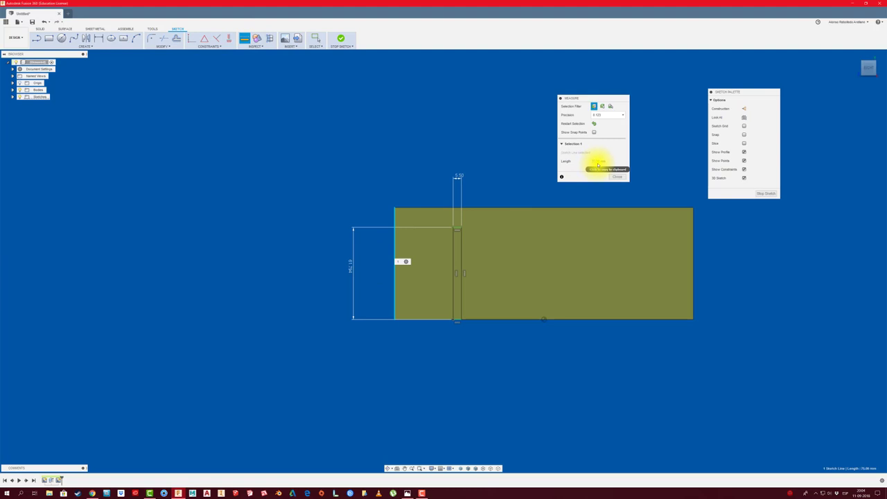
pyautogui.press('Escape')
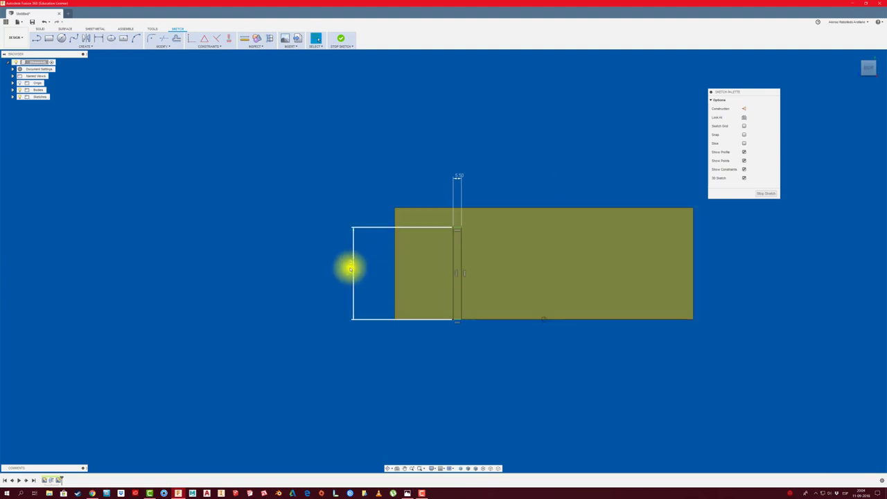
pyautogui.press('d')
pyautogui.click(352, 269)
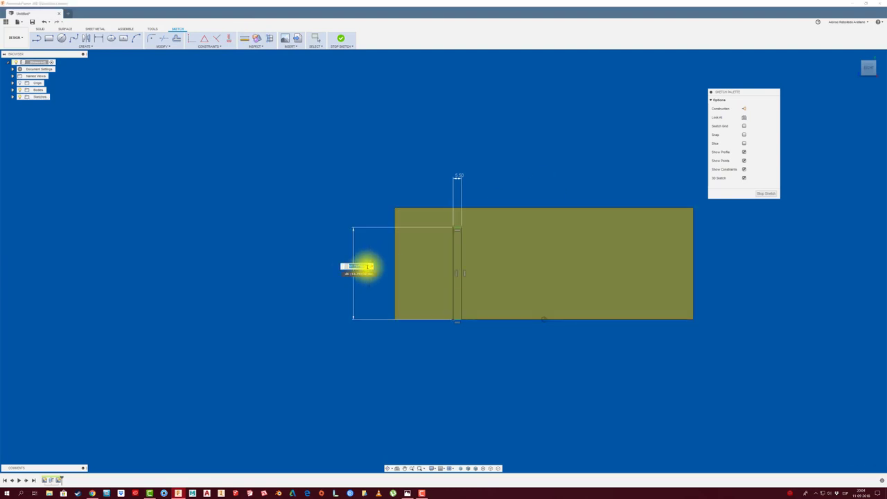
pyautogui.write('4')
pyautogui.press('Return')
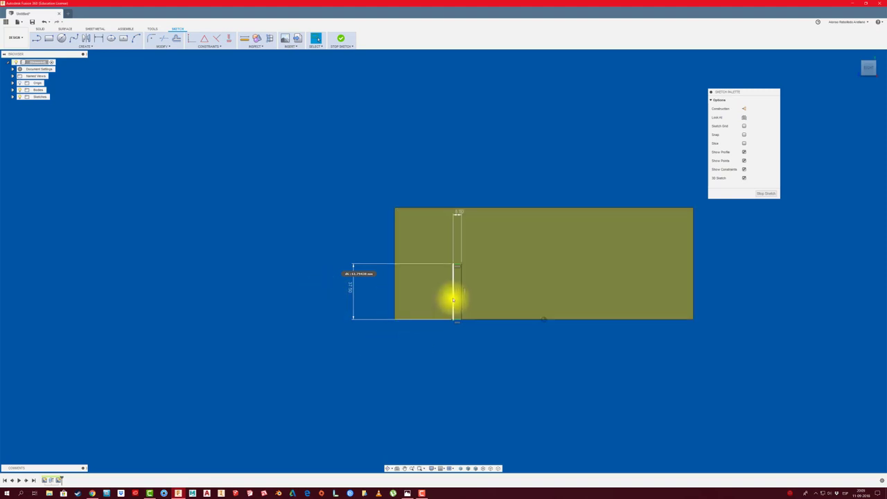
pyautogui.scroll(2, 453, 299)
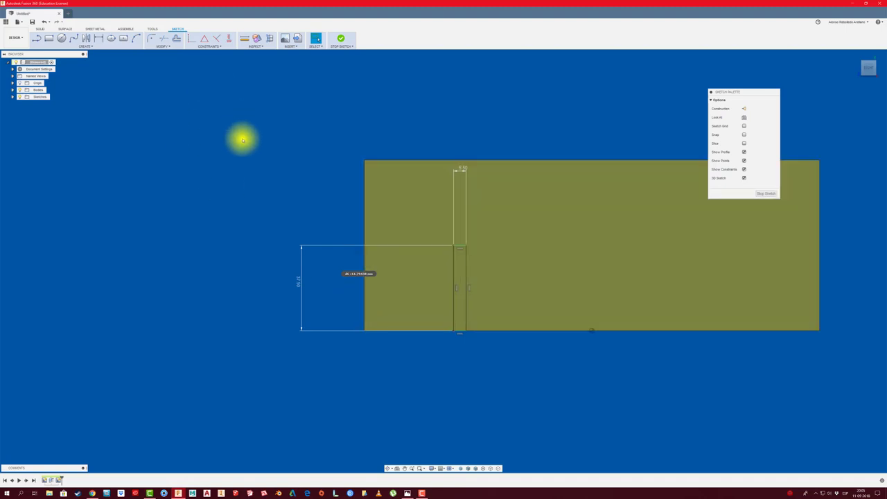
# - Position the slot 20 mm from the plate's left edge with a horizontal dimension
pyautogui.press('p')
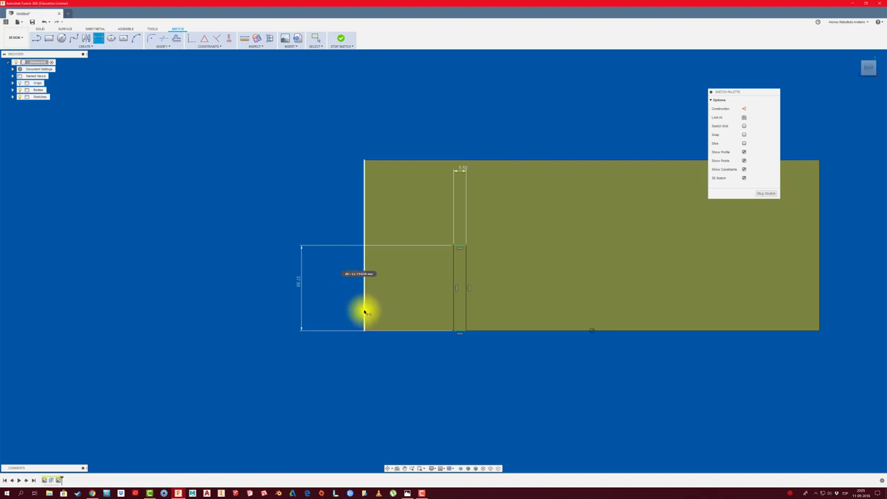
pyautogui.click(364, 311)
pyautogui.click(454, 305)
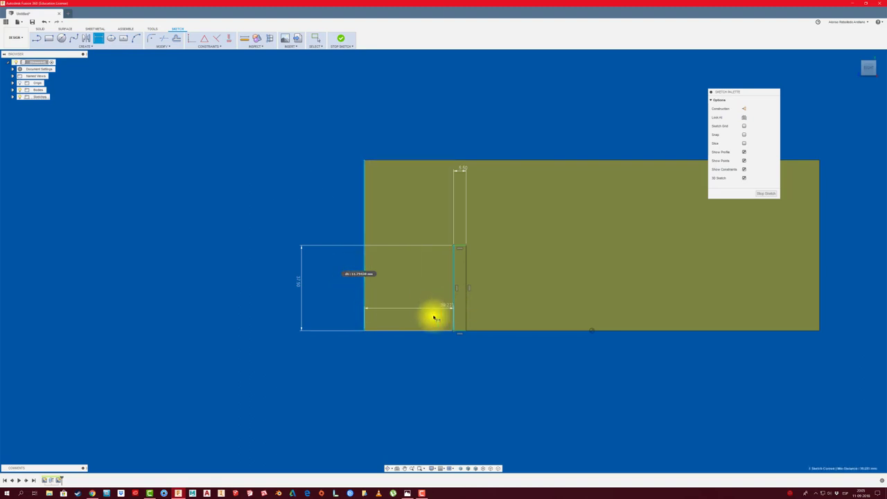
pyautogui.click(421, 354)
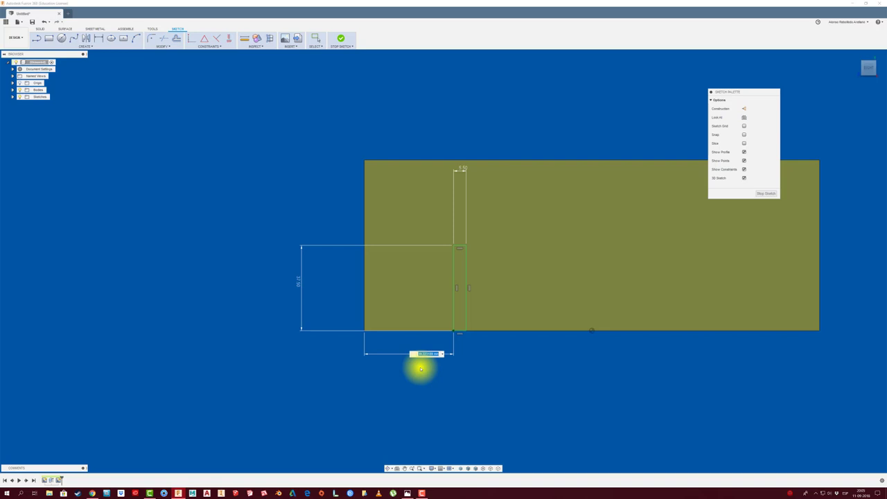
pyautogui.write('20')
pyautogui.press('Return')
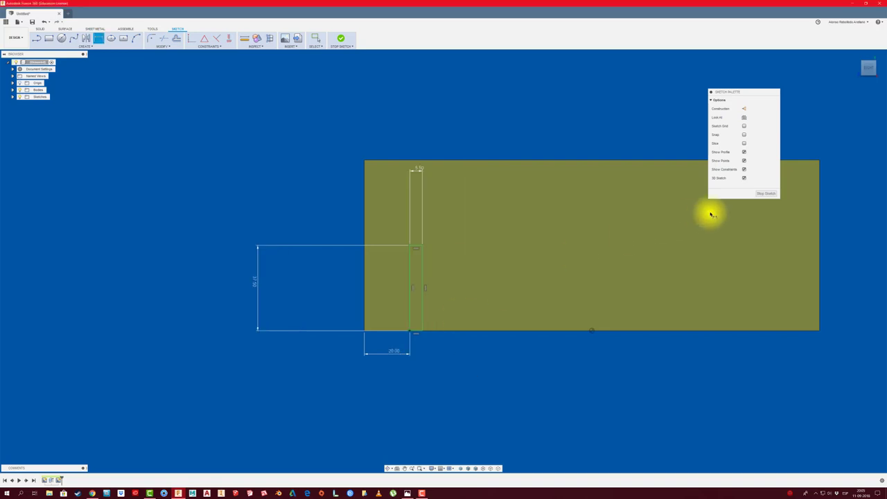
# - Extrude-cut the slot profile through the plate to form the notch near its left end
pyautogui.click(766, 193)
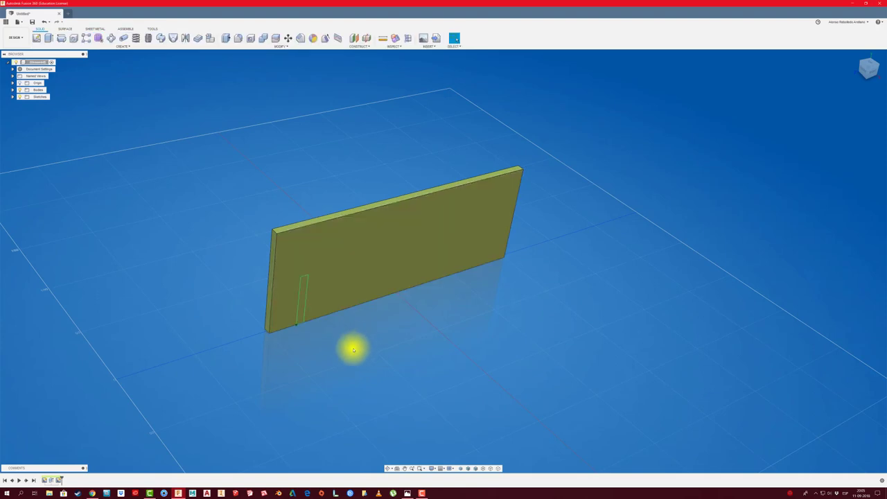
pyautogui.press('e')
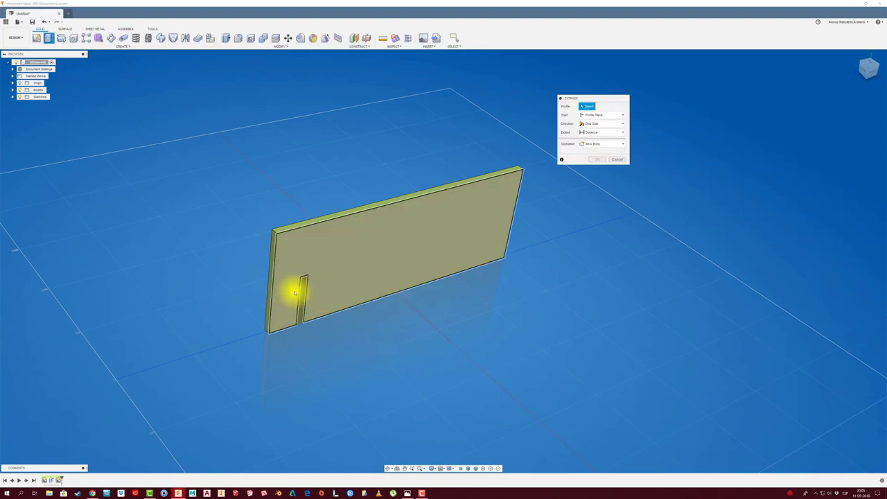
pyautogui.click(305, 300)
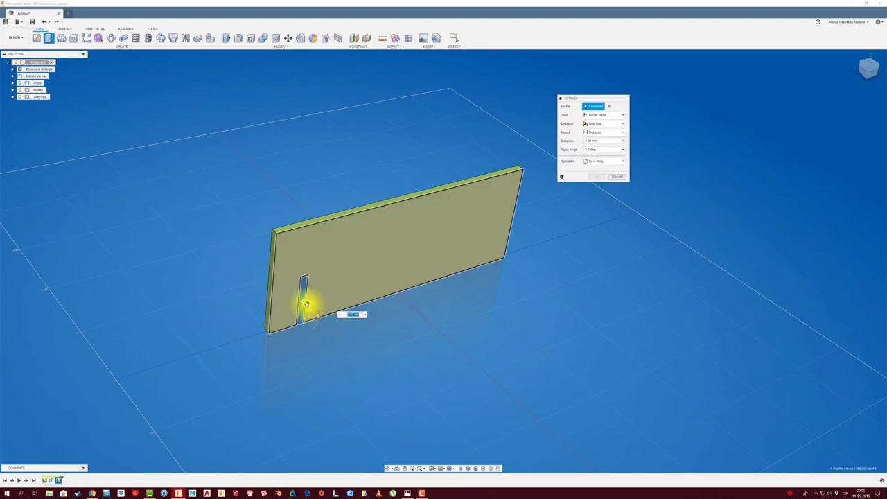
pyautogui.moveTo(305, 299); pyautogui.dragTo(182, 223)
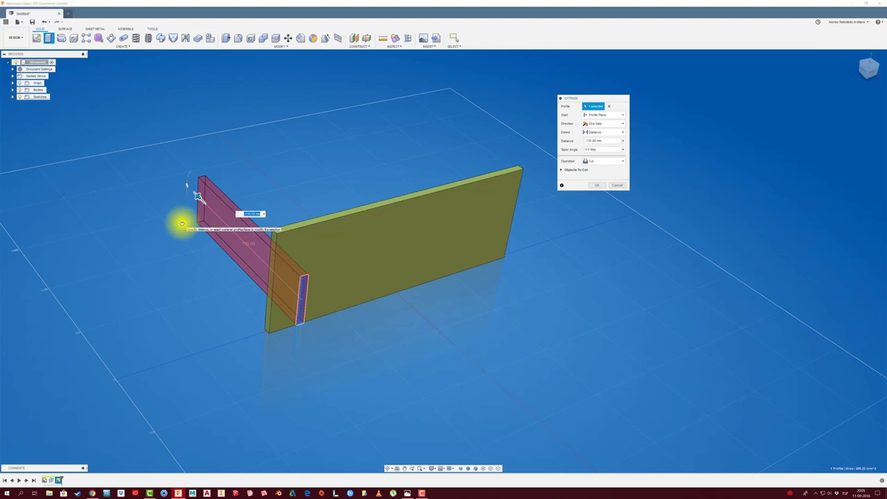
pyautogui.click(597, 185)
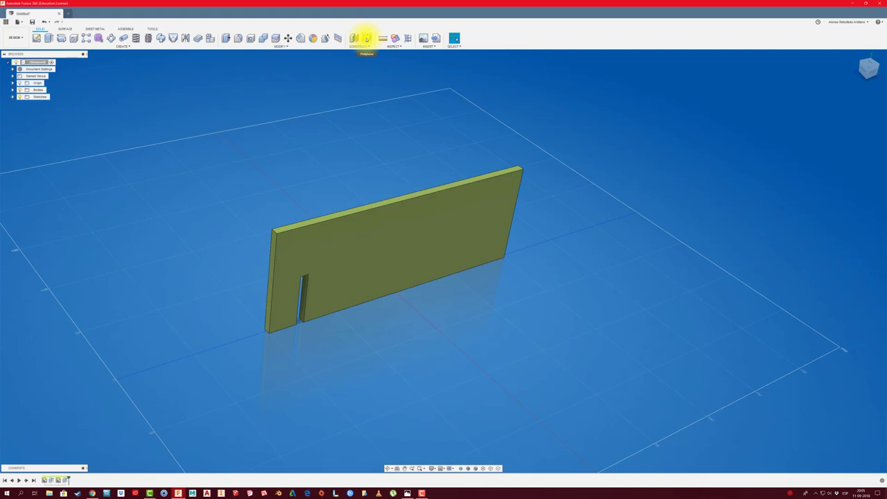
# - Create a midplane between the plate's two end faces
pyautogui.click(366, 38)
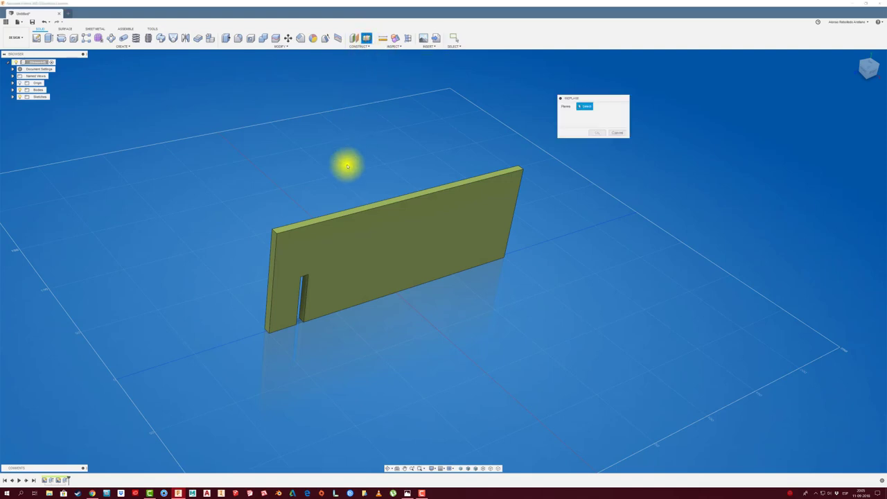
pyautogui.scroll(2, 273, 250)
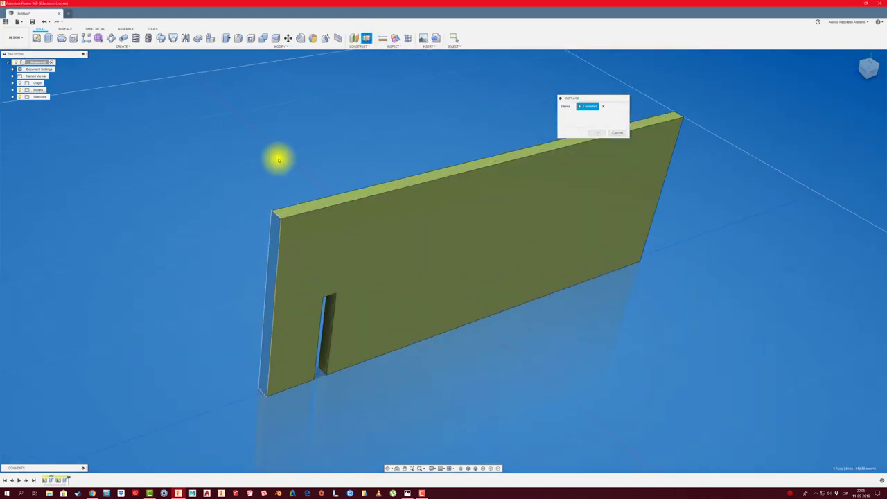
pyautogui.moveTo(277, 154)
pyautogui.keyDown('shift'); pyautogui.mouseDown(button='middle')
pyautogui.moveTo(286, 170)
pyautogui.moveTo(495, 307)
pyautogui.moveTo(589, 358)
pyautogui.moveTo(432, 204)
pyautogui.mouseUp(button='middle'); pyautogui.keyUp('shift')
pyautogui.click(287, 176)
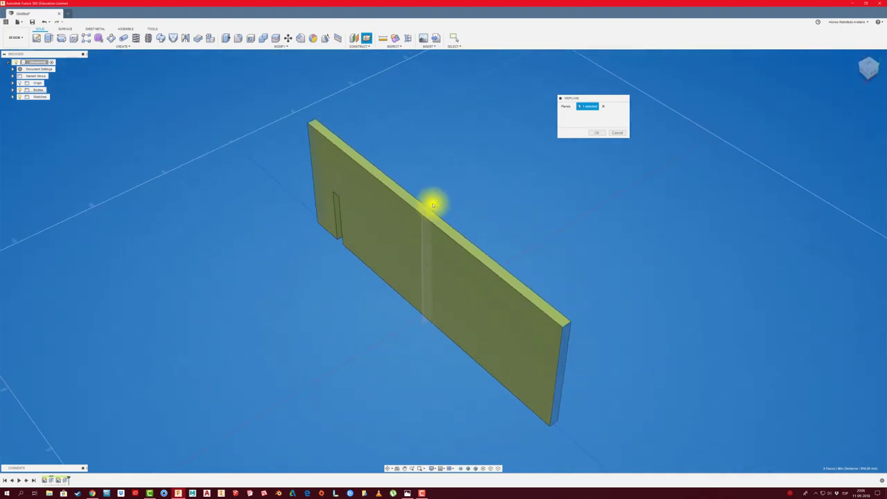
pyautogui.click(596, 132)
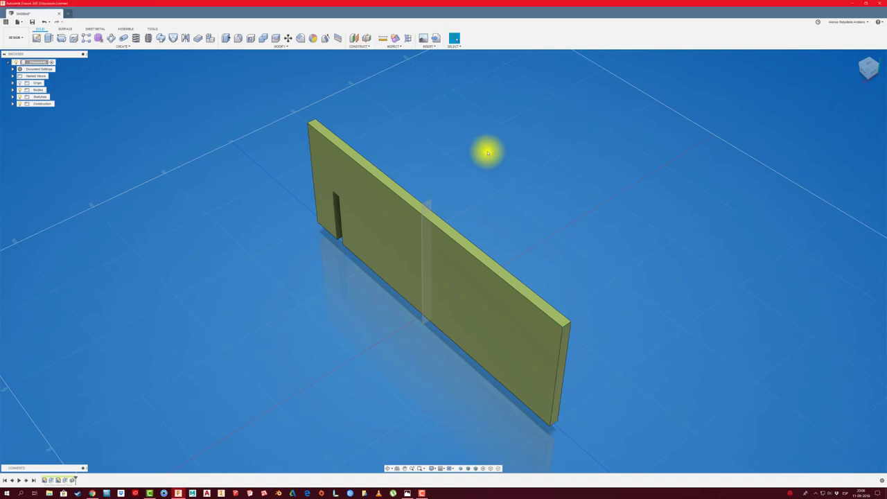
# - Mirror the slot cut feature across the midplane to add a matching slot at the other end
pyautogui.click(186, 38)
pyautogui.keyDown('shift'); pyautogui.moveTo(212, 157); pyautogui.dragTo(545, 122, button='middle'); pyautogui.keyUp('shift')
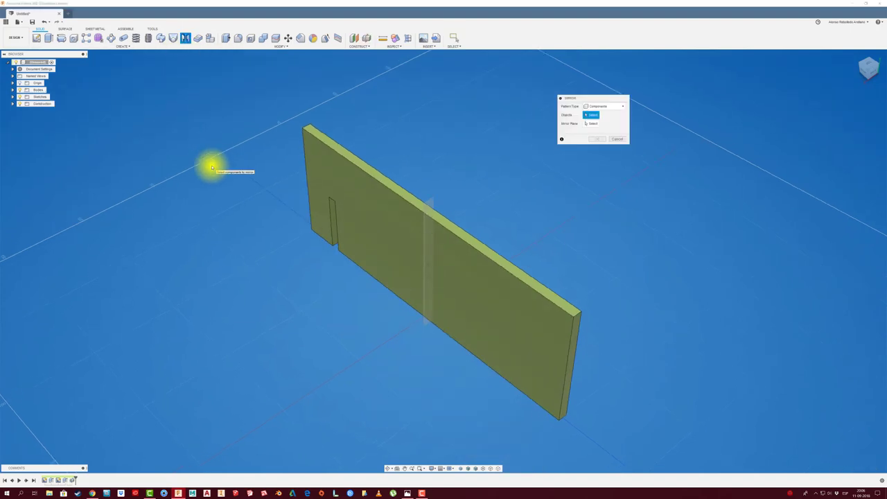
pyautogui.click(623, 107)
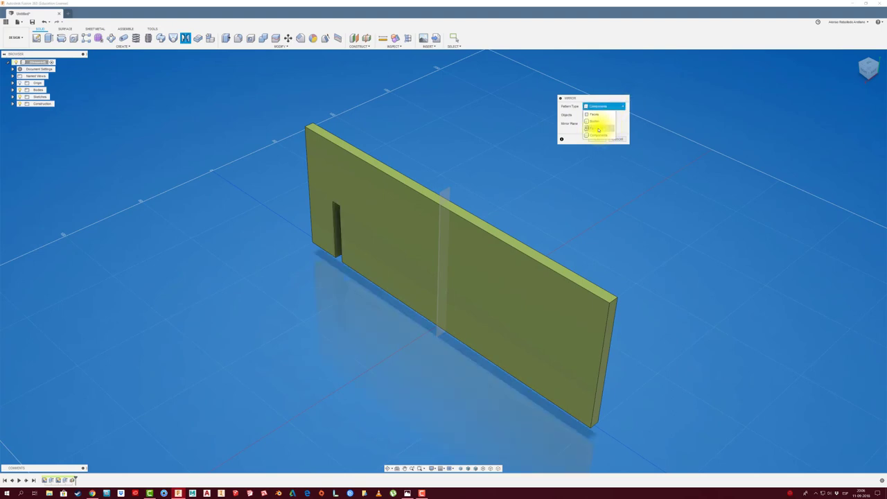
pyautogui.click(598, 128)
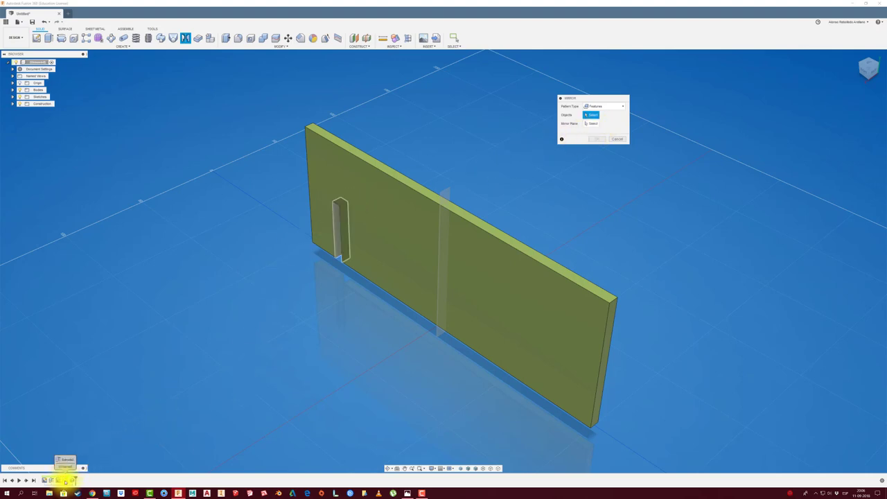
pyautogui.click(66, 480)
pyautogui.moveTo(198, 399)
pyautogui.keyDown('shift'); pyautogui.mouseDown(button='middle')
pyautogui.moveTo(237, 379)
pyautogui.moveTo(246, 359)
pyautogui.mouseUp(button='middle'); pyautogui.keyUp('shift')
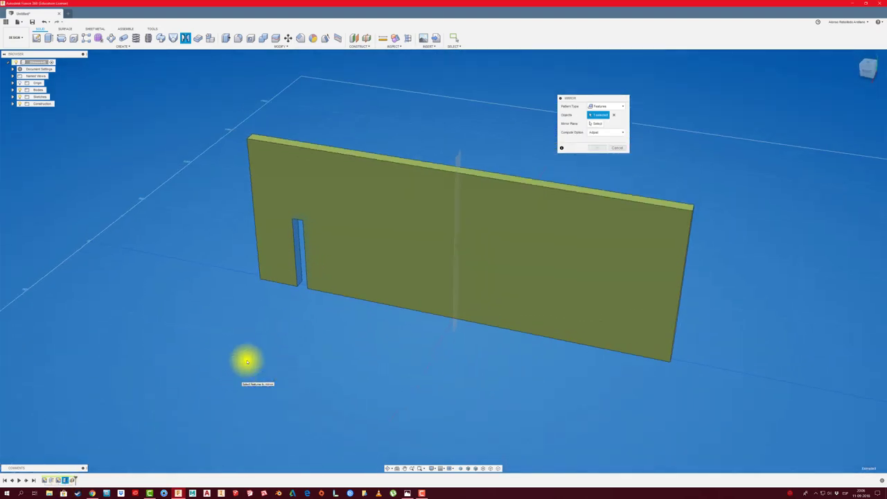
pyautogui.click(597, 123)
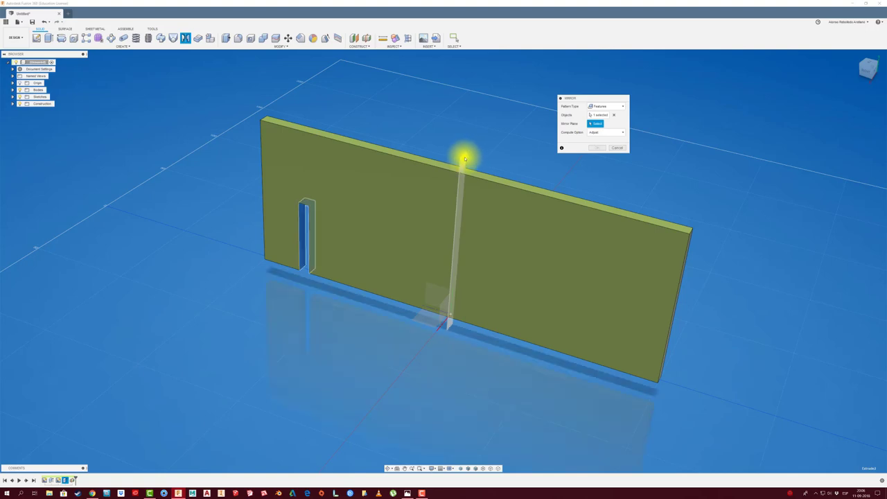
pyautogui.click(465, 159)
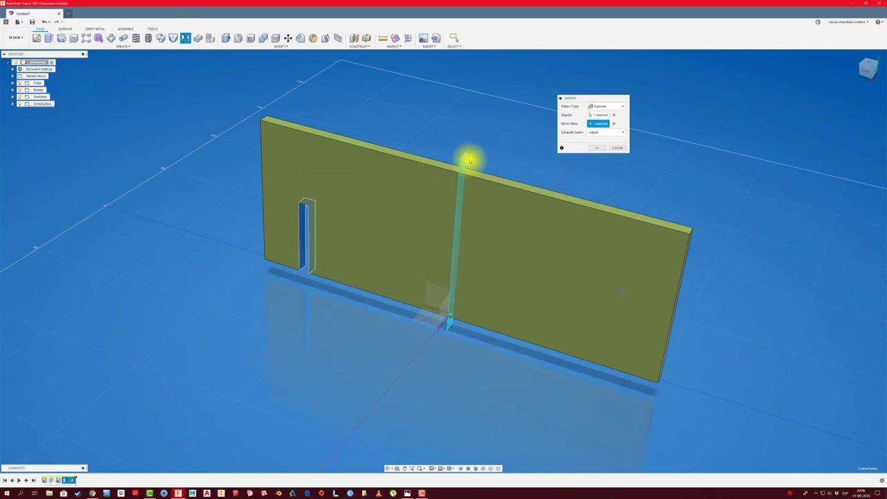
pyautogui.moveTo(464, 159)
pyautogui.keyDown('shift'); pyautogui.mouseDown(button='middle')
pyautogui.moveTo(527, 291)
pyautogui.moveTo(561, 331)
pyautogui.moveTo(600, 279)
pyautogui.mouseUp(button='middle'); pyautogui.keyUp('shift')
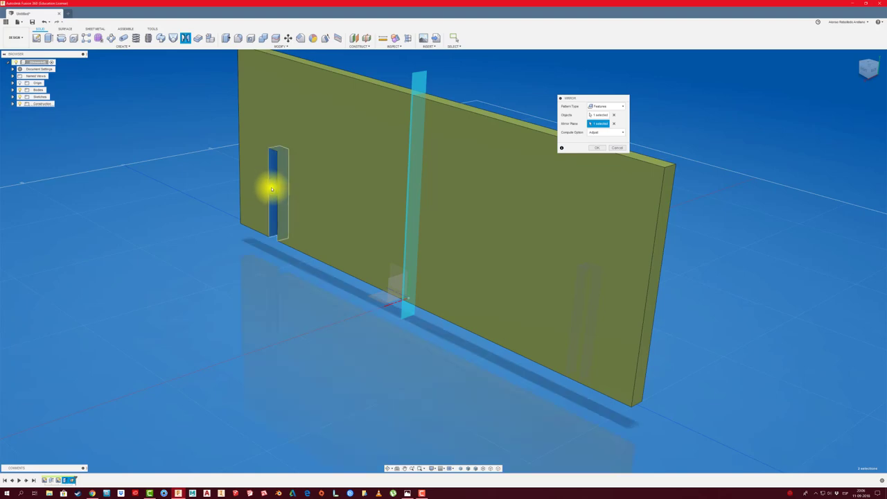
pyautogui.click(596, 148)
pyautogui.moveTo(588, 144)
pyautogui.keyDown('shift'); pyautogui.mouseDown(button='middle')
pyautogui.moveTo(338, 305)
pyautogui.moveTo(245, 229)
pyautogui.moveTo(238, 176)
pyautogui.mouseUp(button='middle'); pyautogui.keyUp('shift')
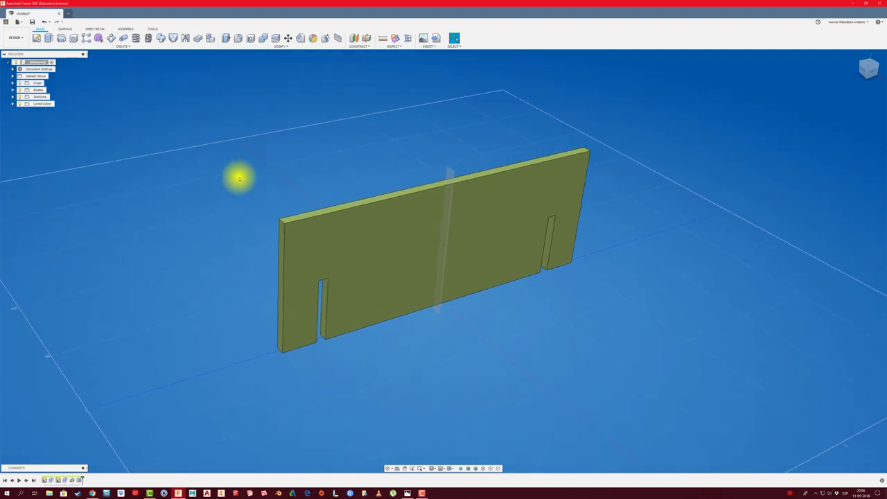
# - Convert the slotted plate body into Component1 and ground it in place
pyautogui.click(12, 90)
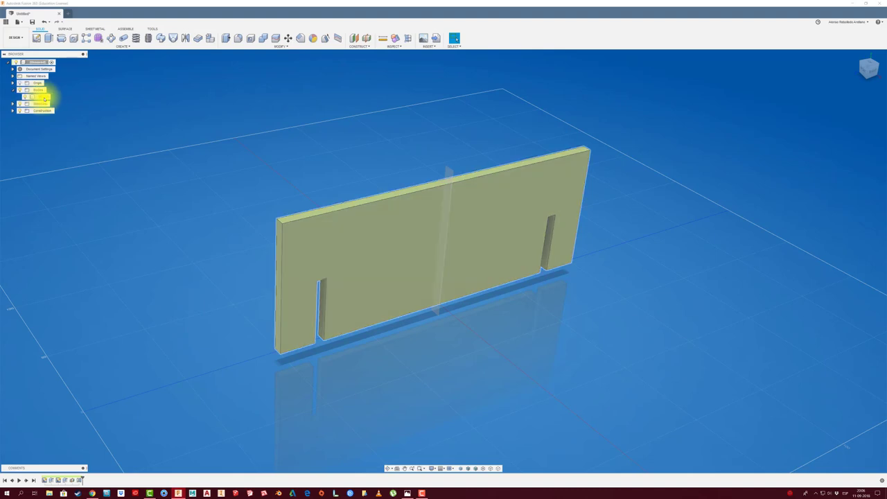
pyautogui.click(43, 97)
pyautogui.rightClick(44, 98)
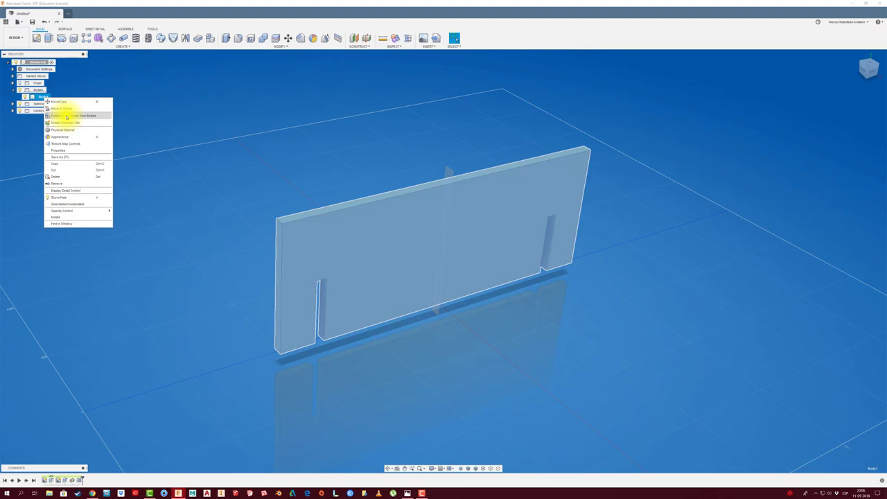
pyautogui.click(67, 116)
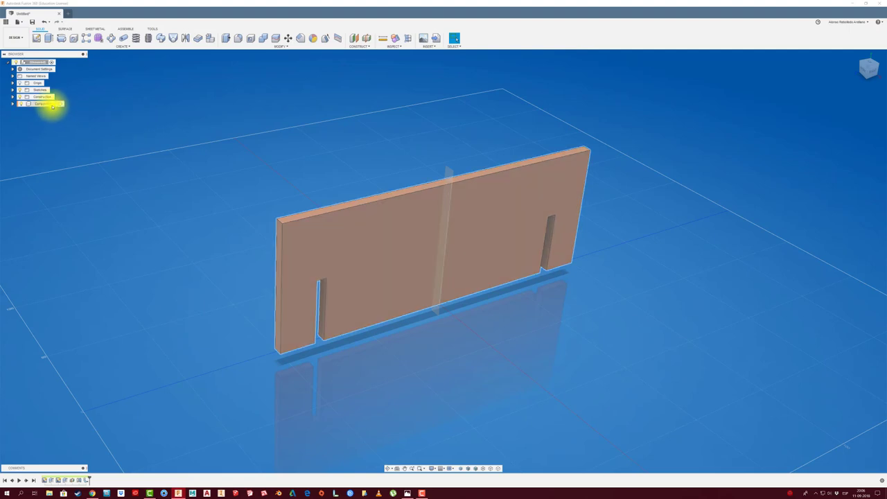
pyautogui.click(49, 105)
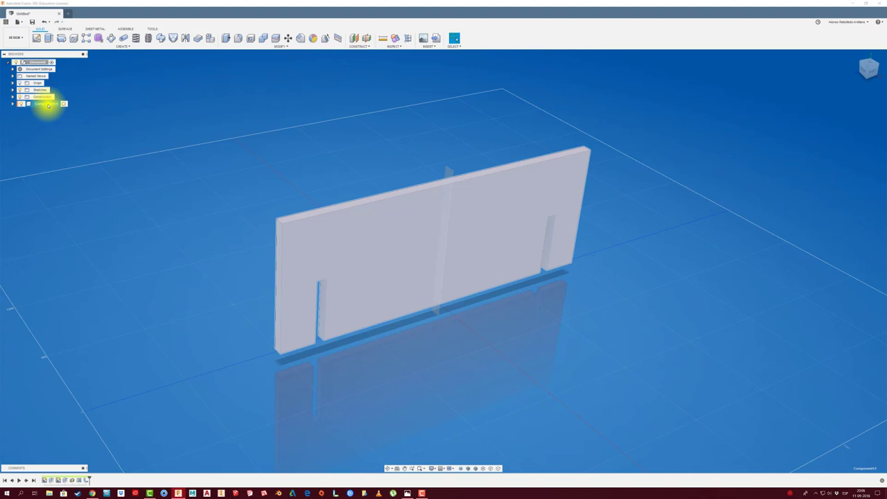
pyautogui.rightClick(48, 105)
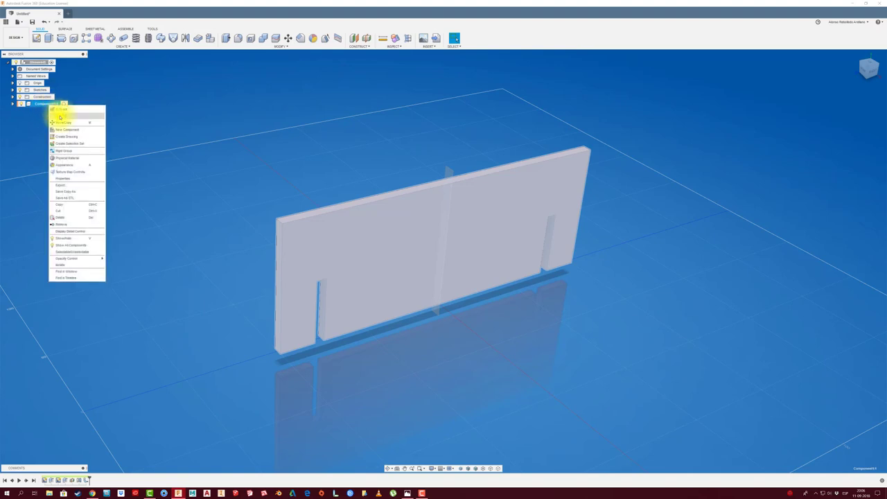
pyautogui.click(59, 117)
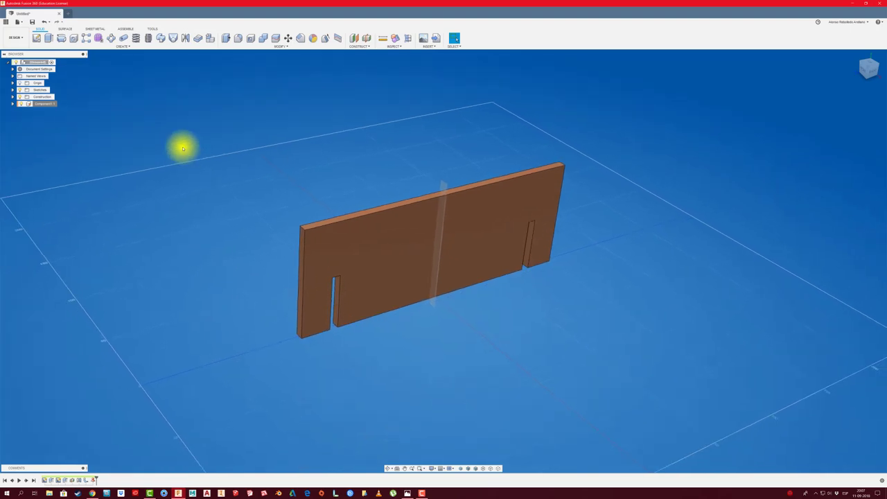
pyautogui.rightClick(40, 63)
# - Add a new component and begin a sketch on the plate's perpendicular end face
pyautogui.click(58, 68)
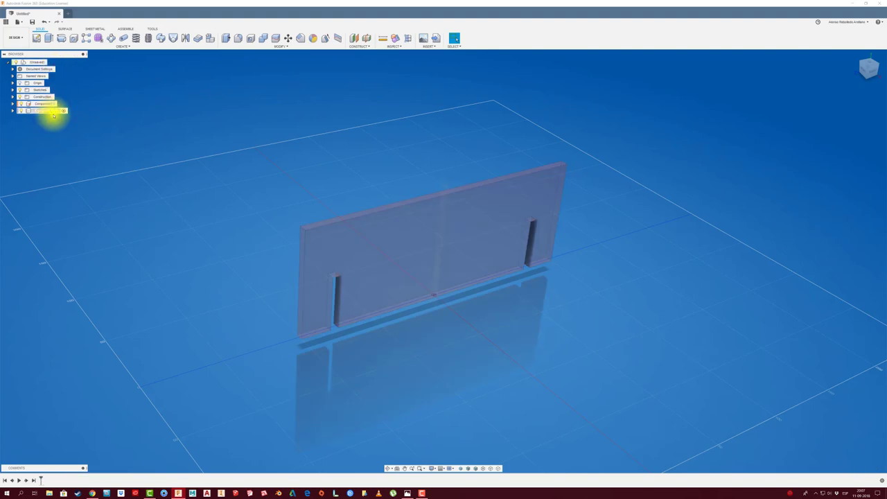
pyautogui.click(37, 39)
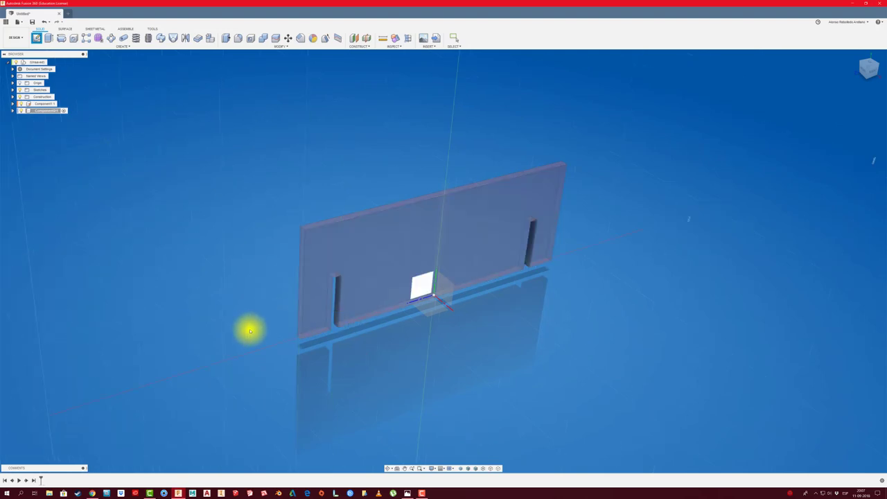
pyautogui.keyDown('shift'); pyautogui.moveTo(264, 325); pyautogui.dragTo(298, 330, button='middle'); pyautogui.keyUp('shift')
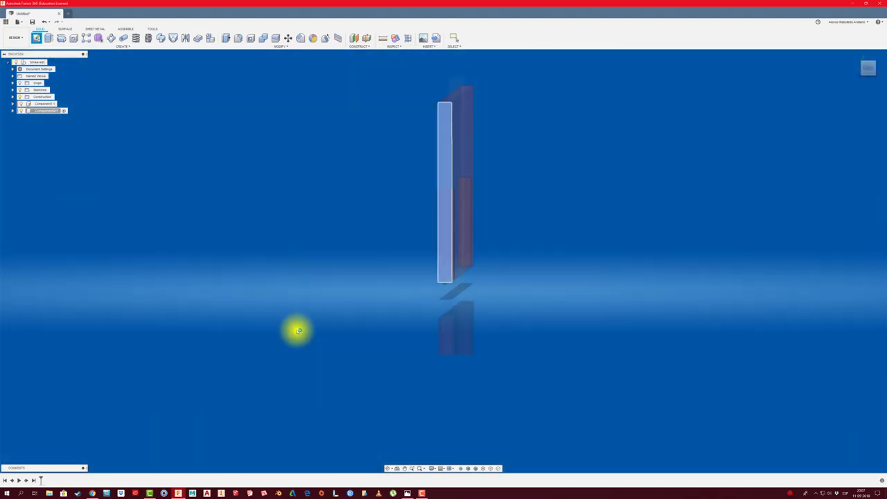
pyautogui.click(297, 330)
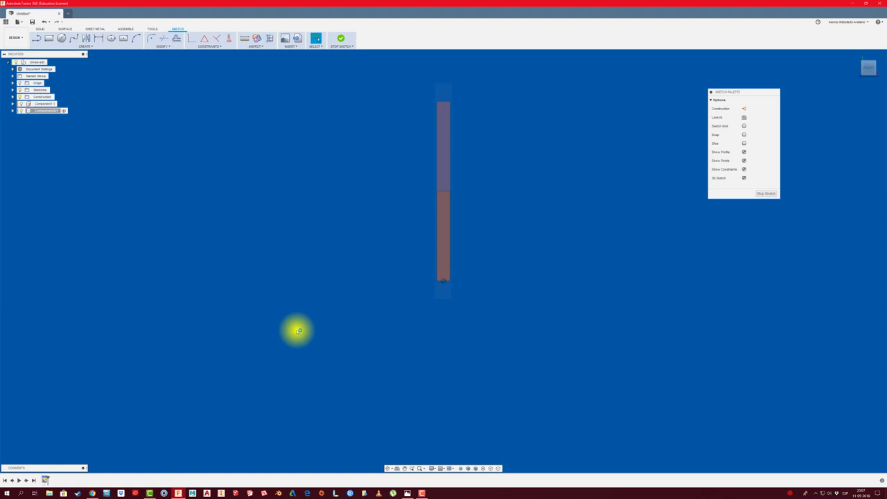
# - Sketch a rectangle beside the slotted plate and dimension it 75 mm tall by 75 mm wide
pyautogui.click(50, 40)
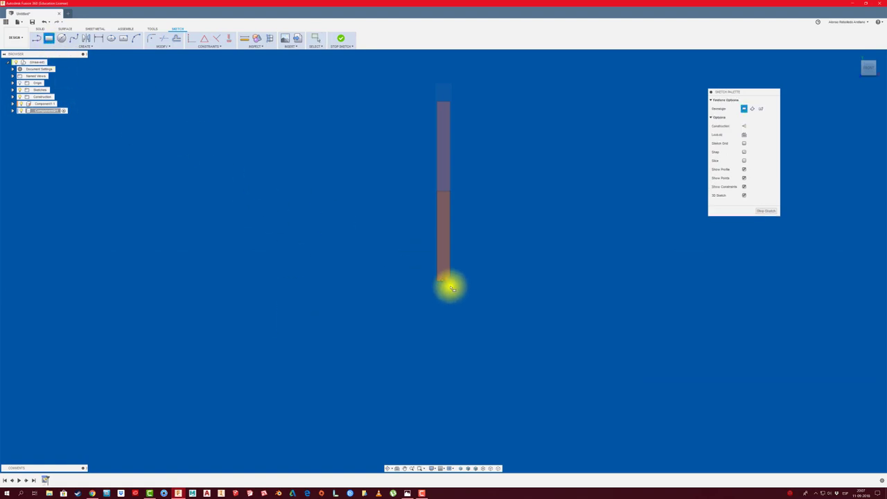
pyautogui.click(408, 100)
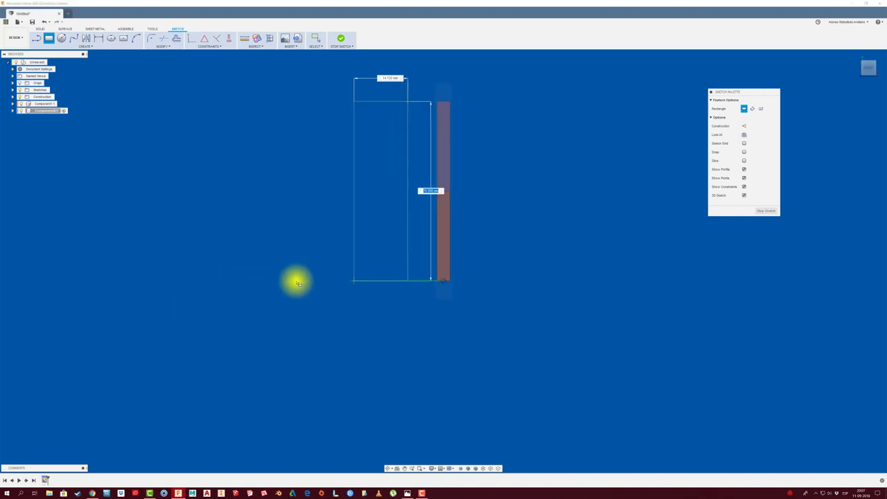
pyautogui.click(220, 281)
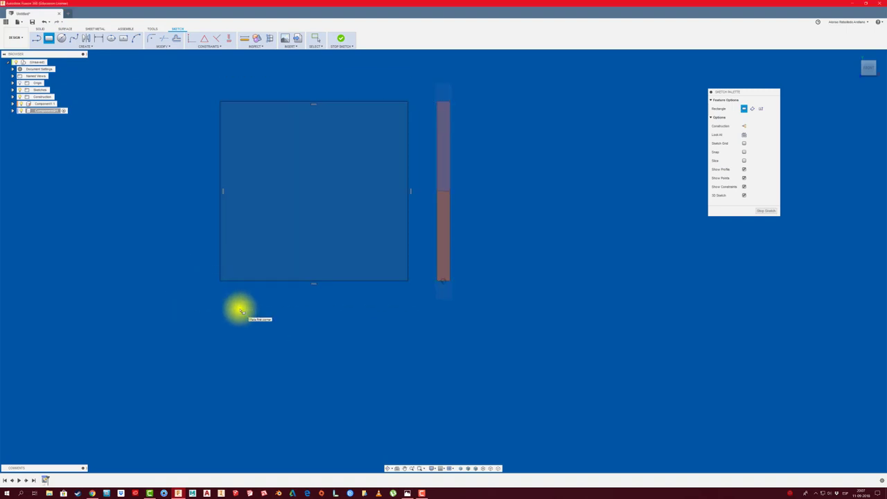
pyautogui.click(221, 280)
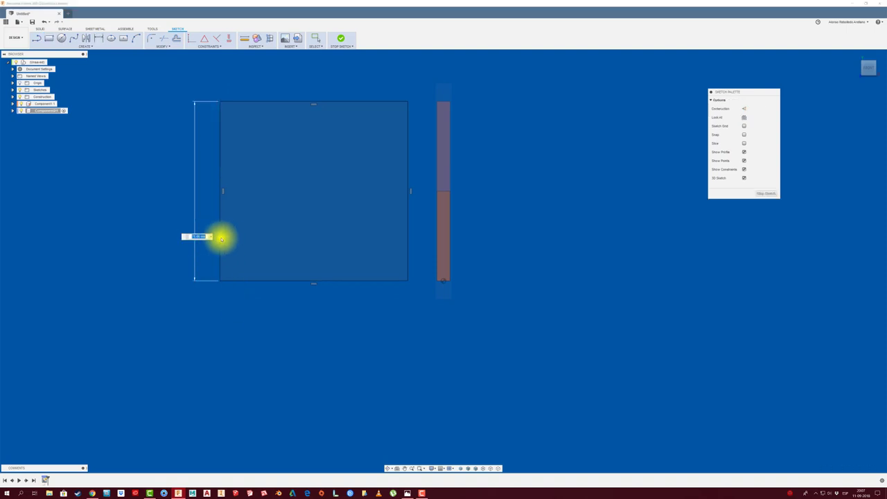
pyautogui.press('Return')
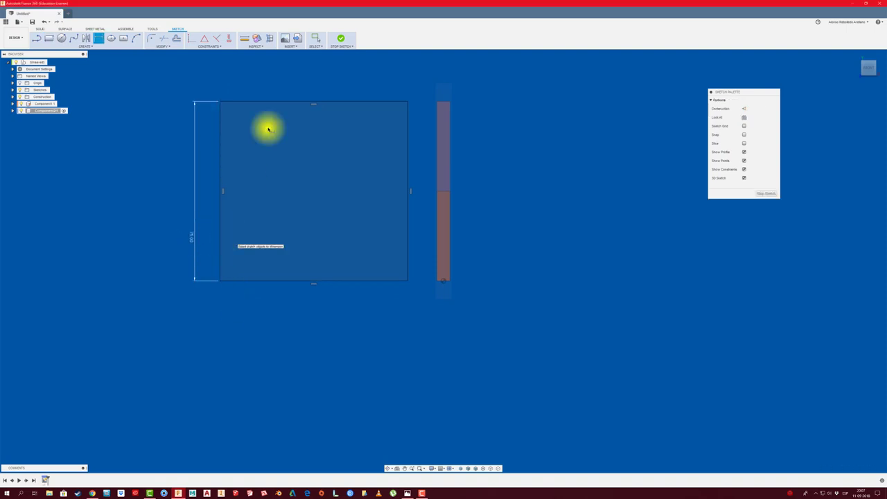
pyautogui.click(303, 102)
pyautogui.click(307, 78)
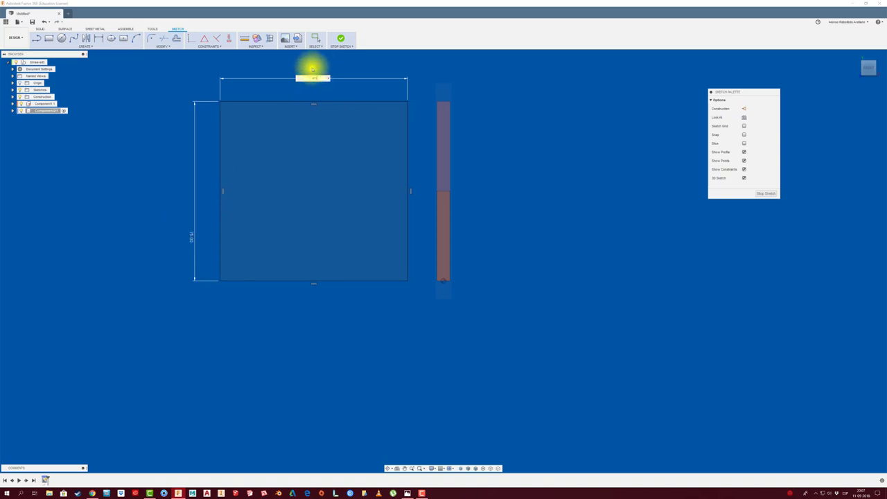
pyautogui.press('Return')
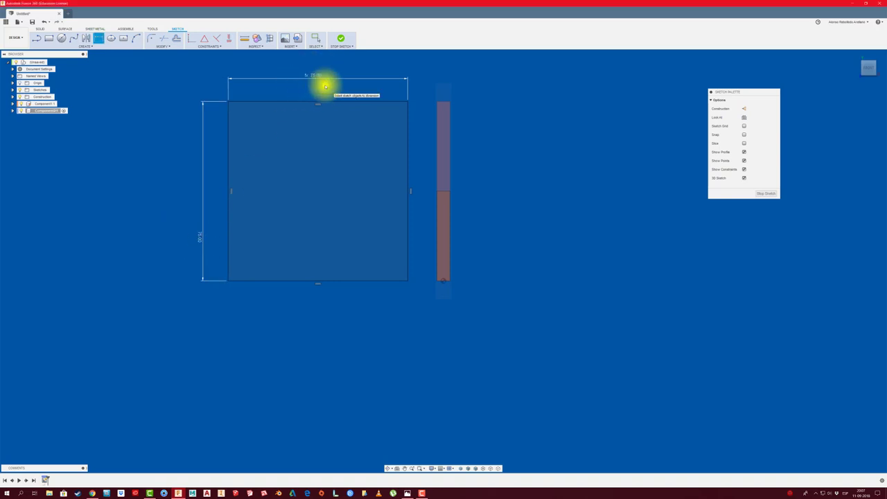
pyautogui.press('F6')
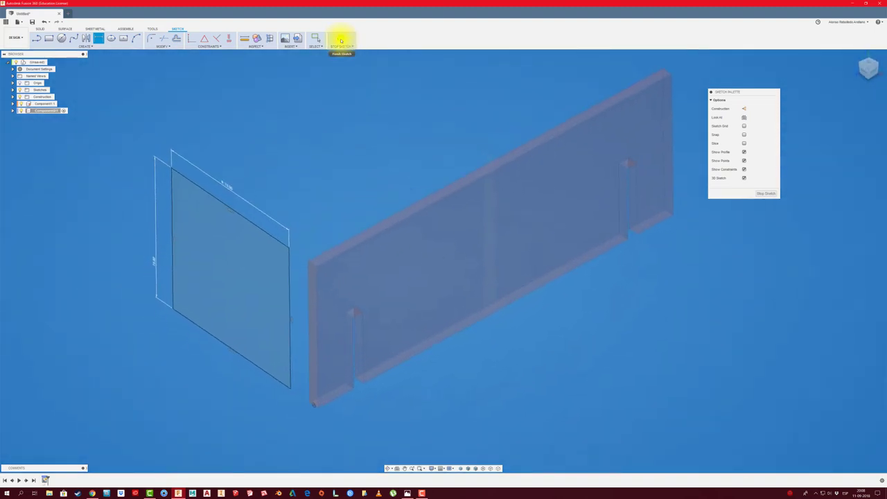
# - Finish the sketch and extrude the 75 mm square into a thin end plate
pyautogui.click(340, 40)
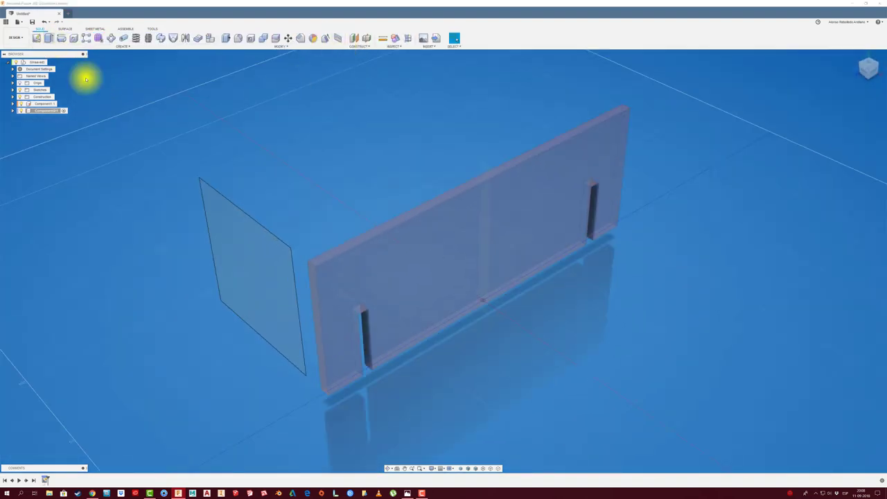
pyautogui.press('e')
pyautogui.click(247, 243)
pyautogui.moveTo(238, 282); pyautogui.dragTo(236, 283)
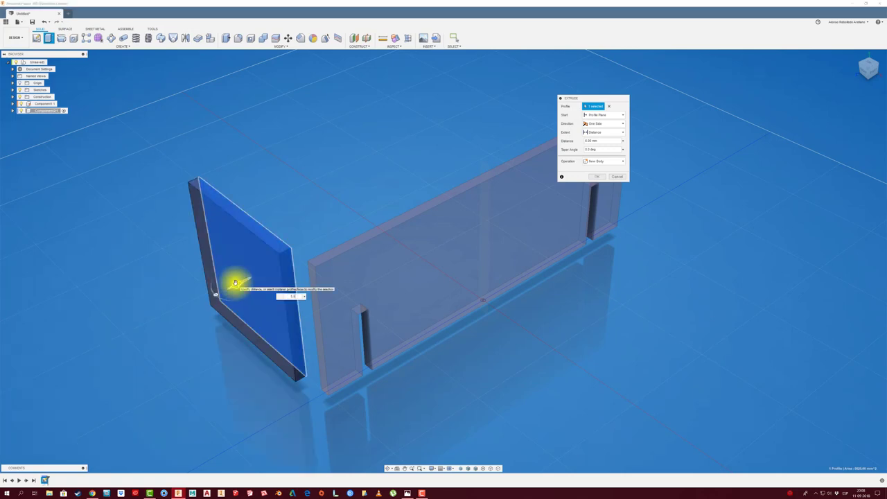
pyautogui.press('Return')
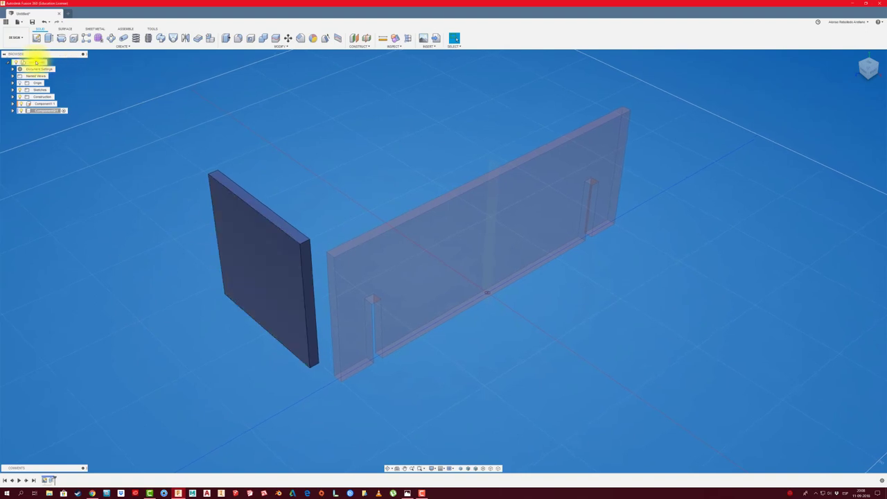
pyautogui.click(36, 63)
pyautogui.click(50, 62)
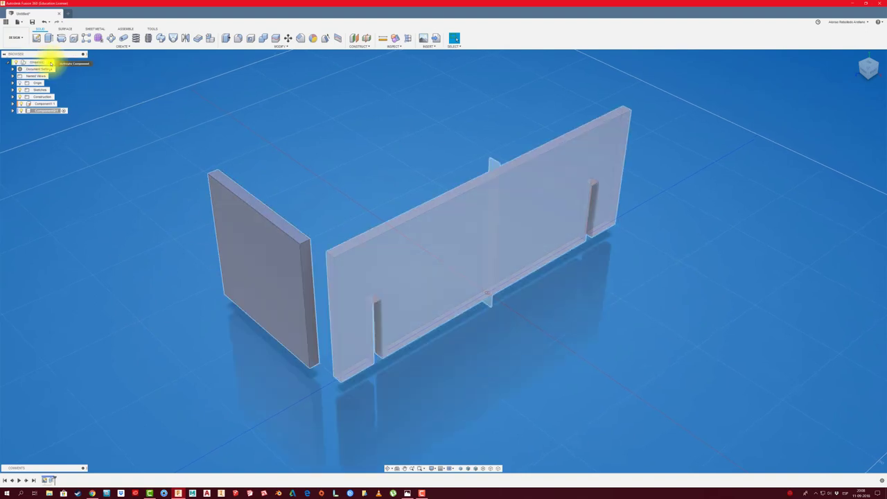
# - Activate the top-level assembly, test-slide the end plate into the left slot, then undo the move
pyautogui.click(51, 63)
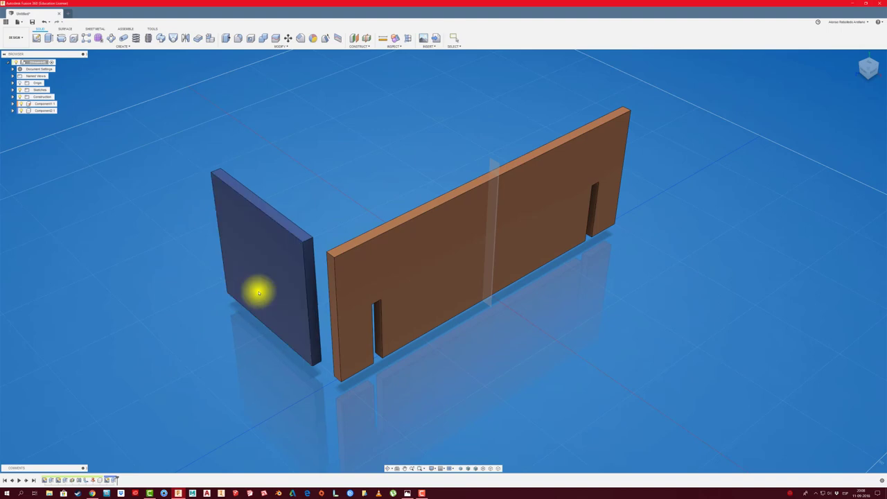
pyautogui.moveTo(257, 293); pyautogui.dragTo(333, 306)
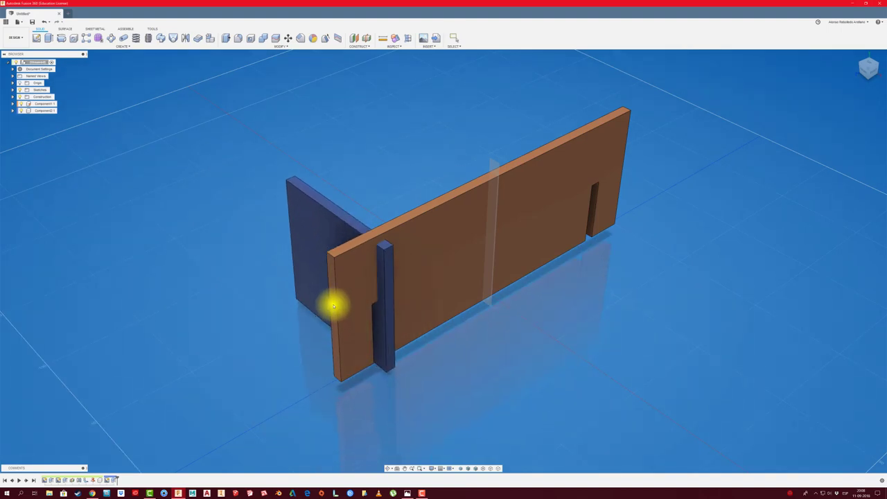
pyautogui.hotkey('ctrl', 'z')
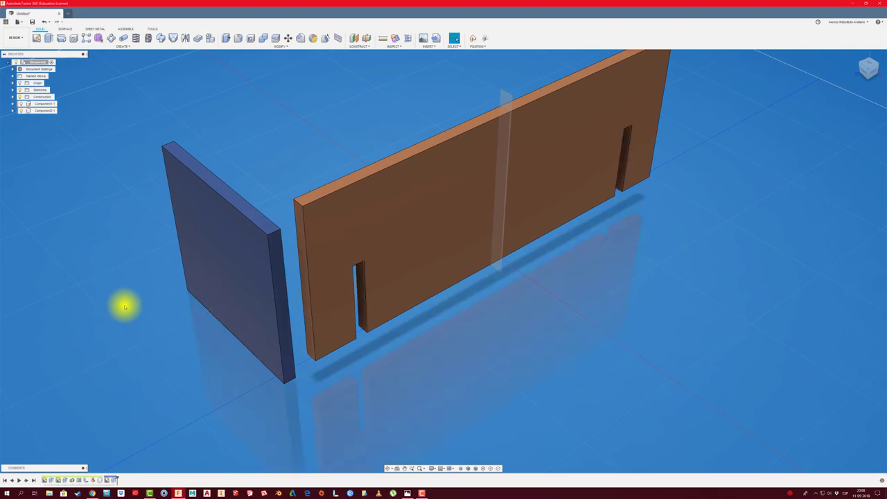
# - Rigidly join the end plate to the slot bottom at the long plate's left end, offset 10 mm
pyautogui.click(127, 29)
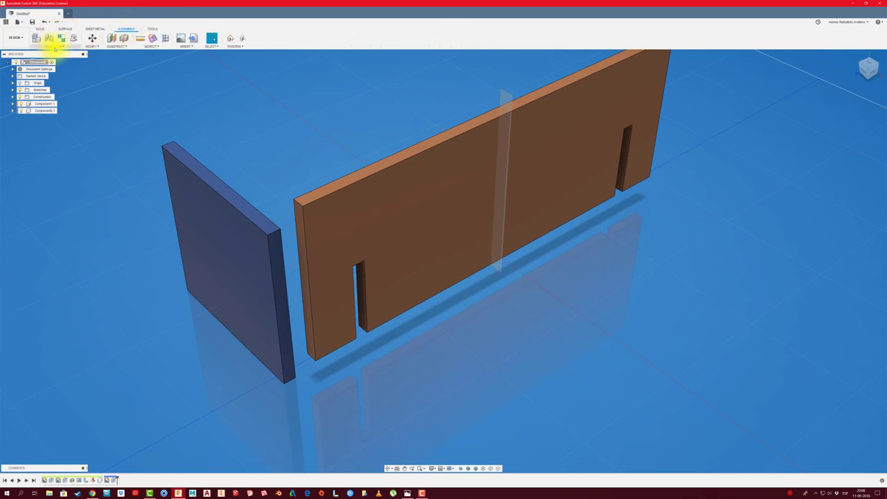
pyautogui.click(55, 47)
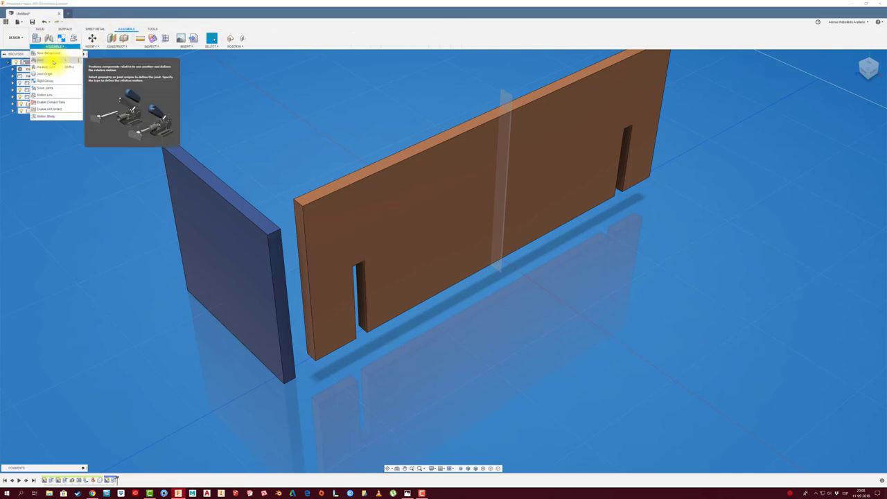
pyautogui.click(54, 62)
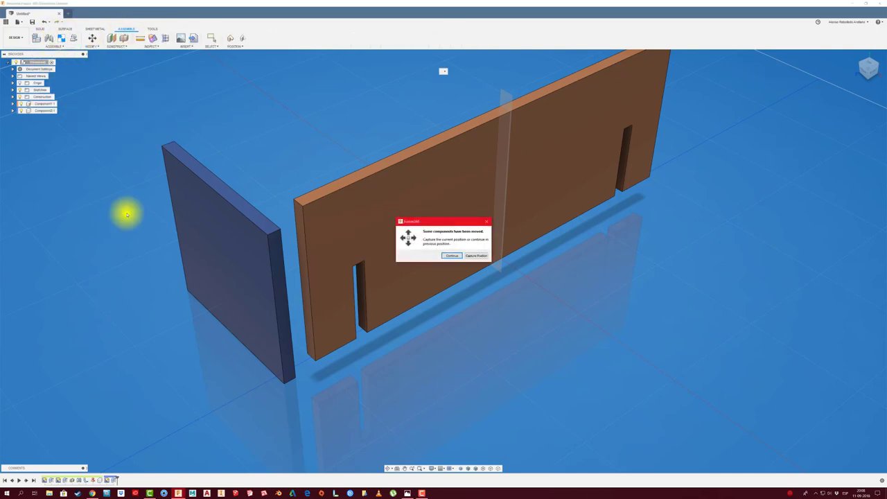
pyautogui.click(481, 257)
pyautogui.scroll(2, 337, 392)
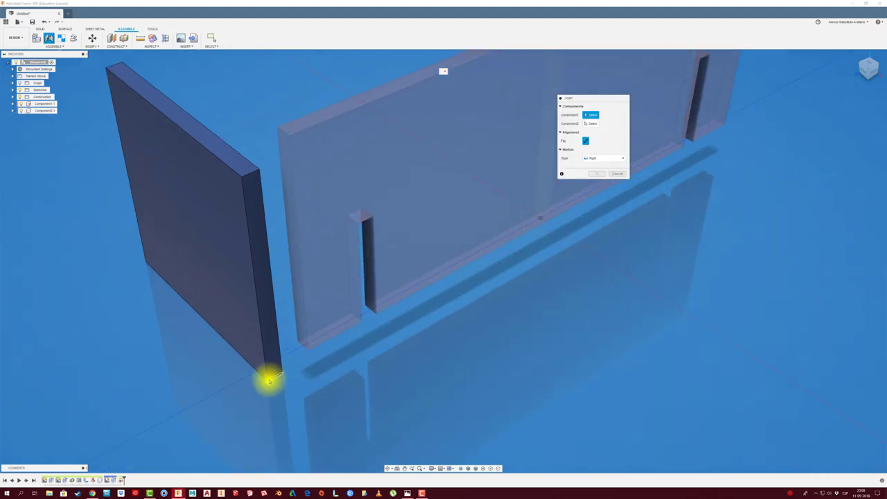
pyautogui.scroll(2, 272, 377)
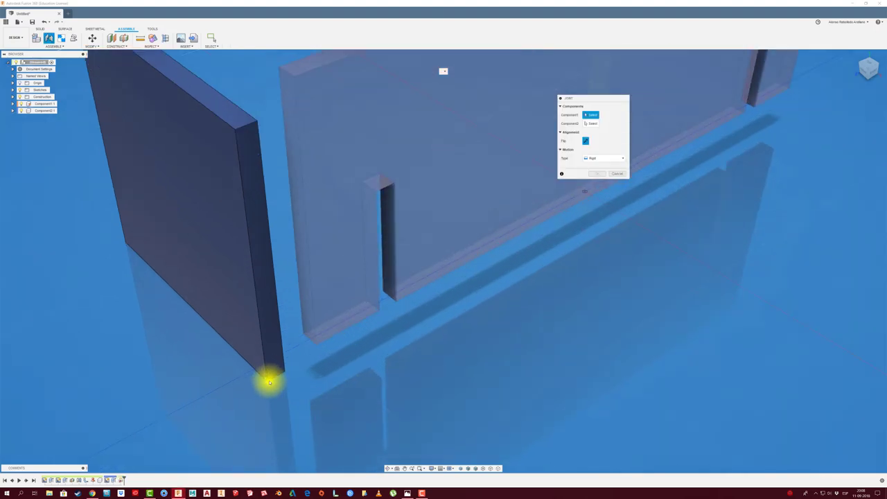
pyautogui.scroll(2, 268, 376)
pyautogui.click(297, 366)
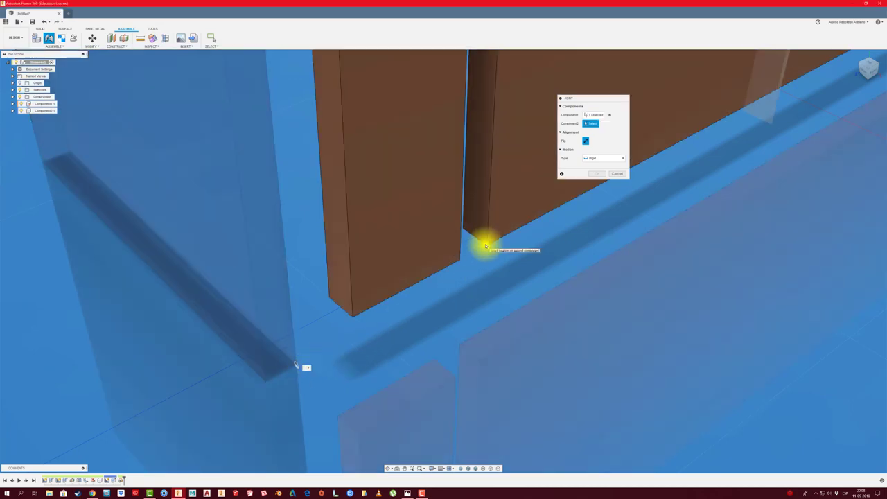
pyautogui.click(485, 246)
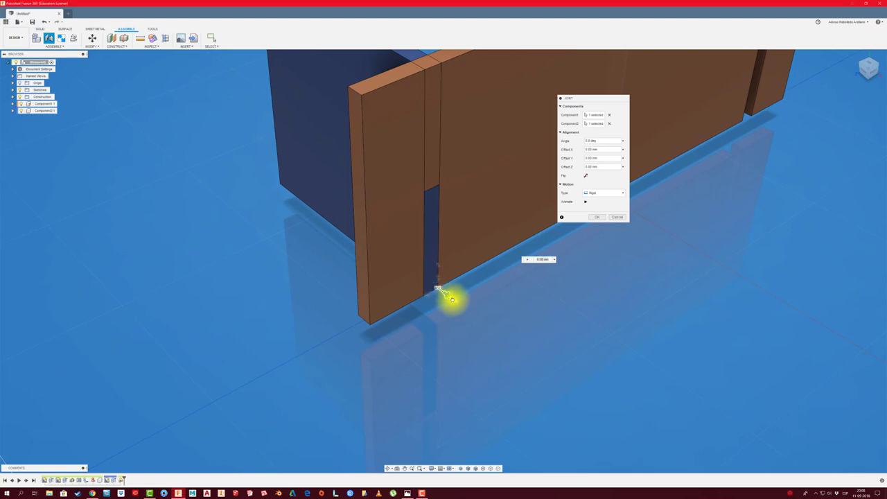
pyautogui.moveTo(444, 296)
pyautogui.mouseDown()
pyautogui.moveTo(471, 313)
pyautogui.moveTo(501, 317)
pyautogui.mouseUp()
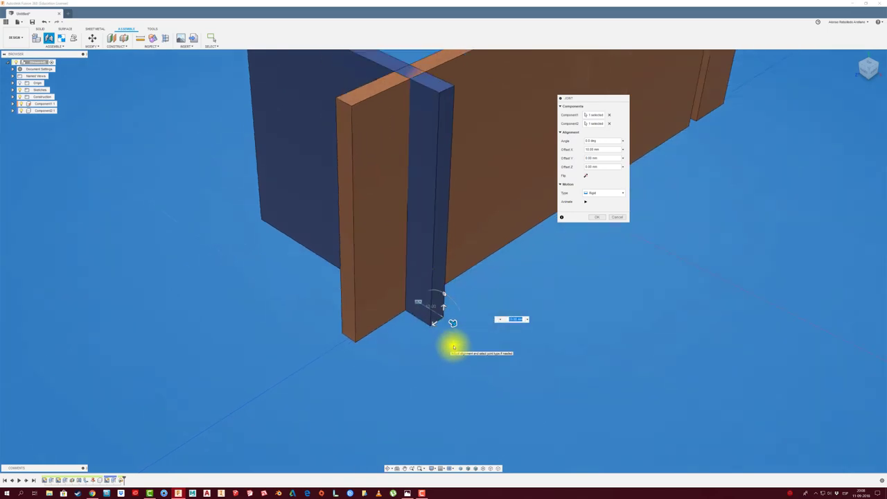
pyautogui.click(595, 218)
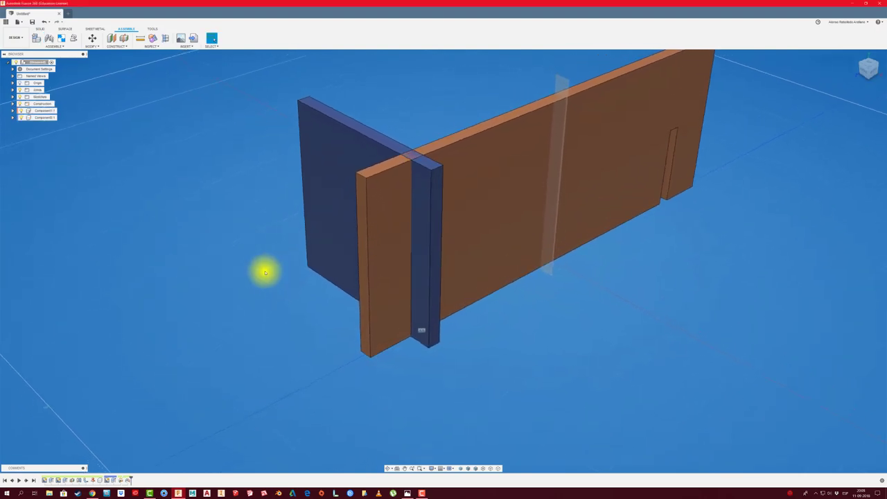
# - Hide and reshow the long plate to inspect how the end plate sits in its slot
pyautogui.click(341, 222)
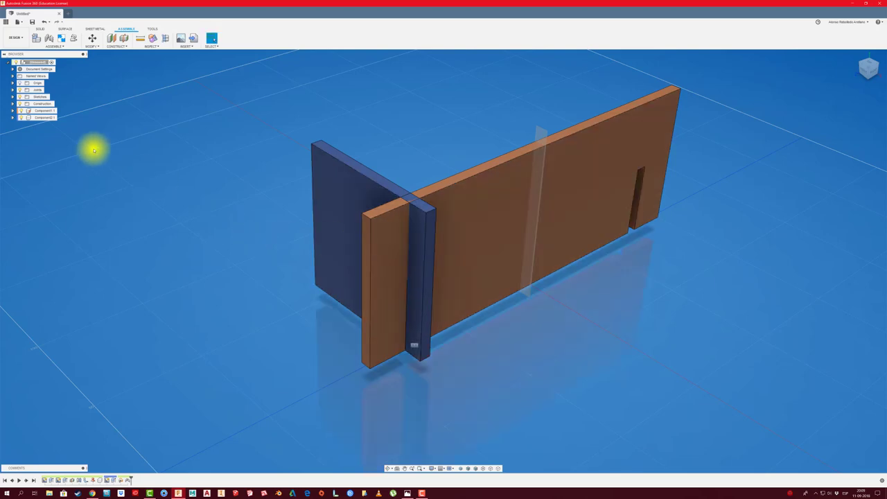
pyautogui.click(22, 110)
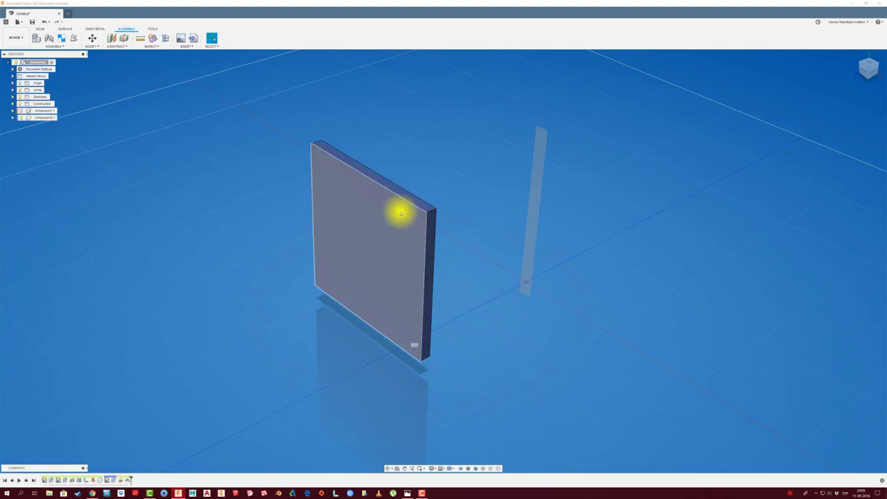
pyautogui.click(22, 111)
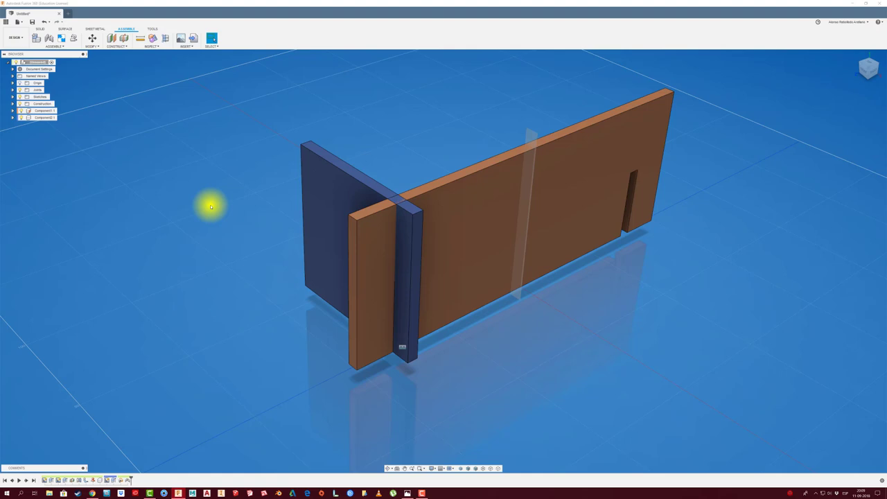
pyautogui.click(42, 27)
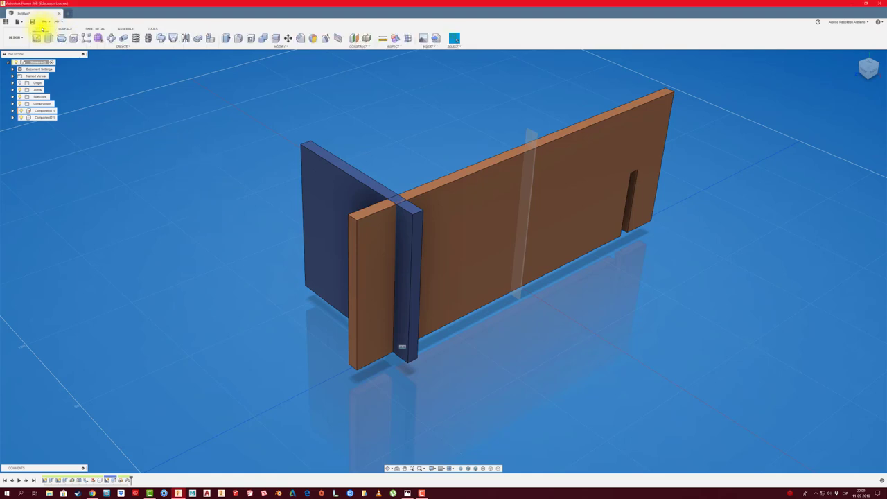
# - Set up a Combine cut with the end plate as target and the long plate as tool
pyautogui.click(282, 46)
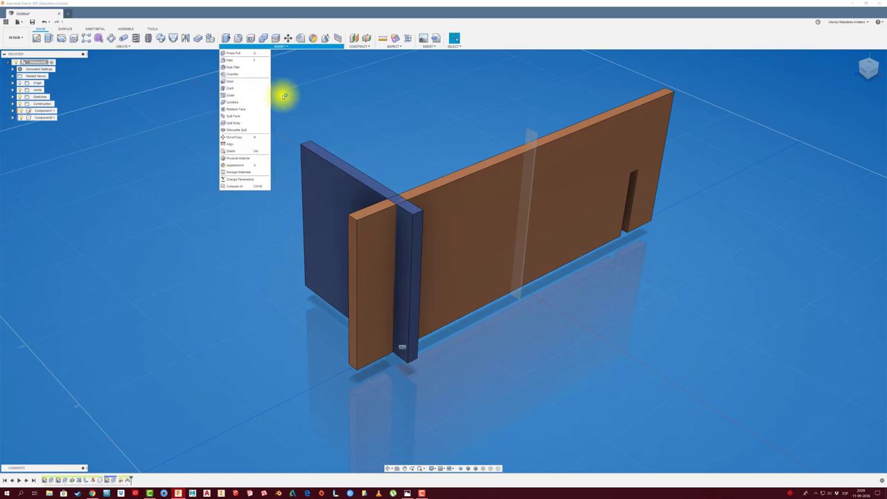
pyautogui.click(231, 102)
pyautogui.moveTo(568, 99); pyautogui.dragTo(170, 106)
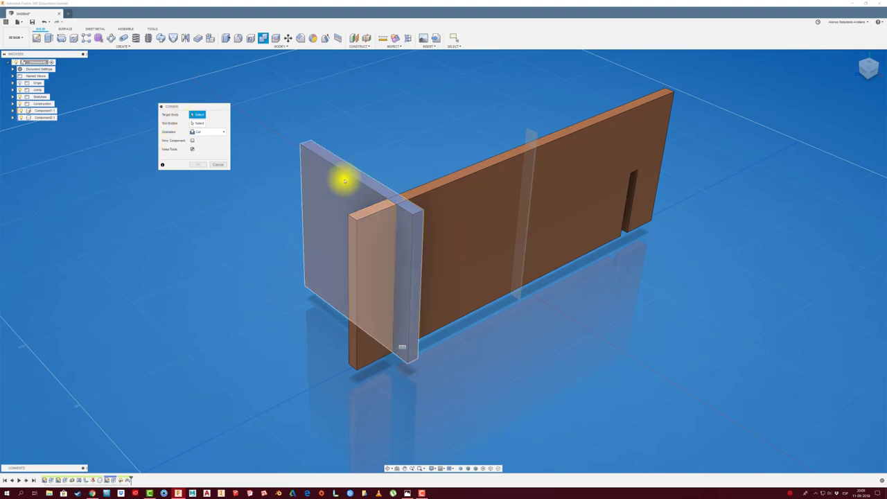
pyautogui.click(328, 184)
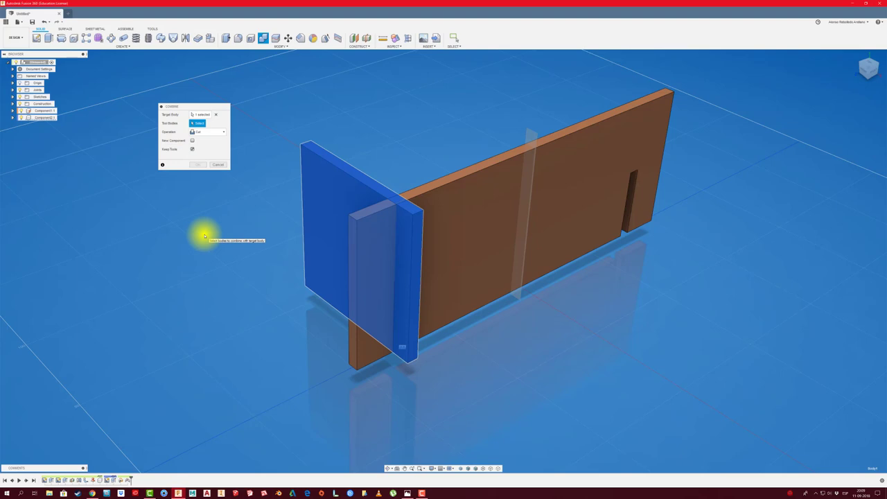
pyautogui.click(471, 251)
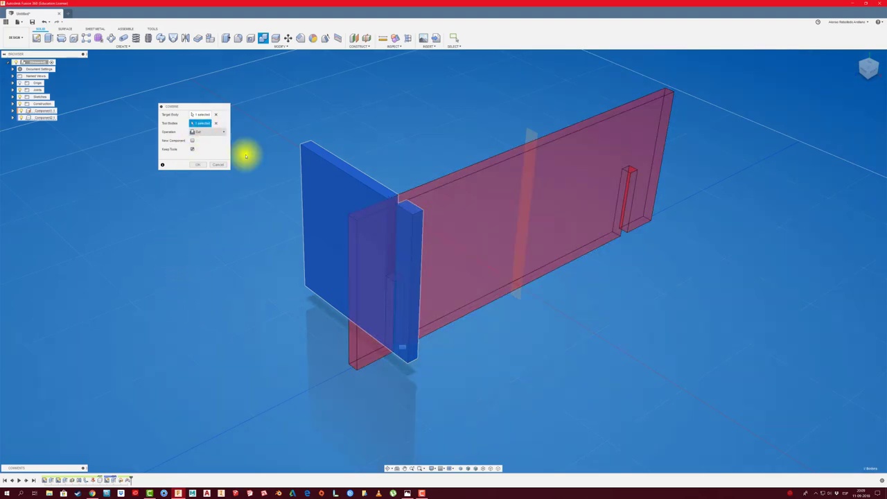
pyautogui.scroll(2, 395, 208)
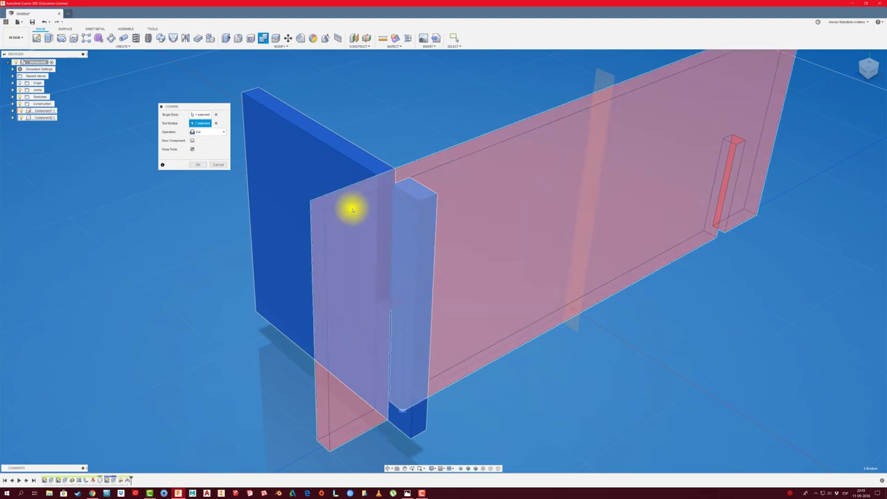
pyautogui.moveTo(352, 209)
pyautogui.keyDown('shift'); pyautogui.mouseDown(button='middle')
pyautogui.moveTo(564, 272)
pyautogui.moveTo(284, 194)
pyautogui.moveTo(221, 142)
pyautogui.moveTo(193, 135)
pyautogui.moveTo(206, 173)
pyautogui.moveTo(192, 146)
pyautogui.mouseUp(button='middle'); pyautogui.keyUp('shift')
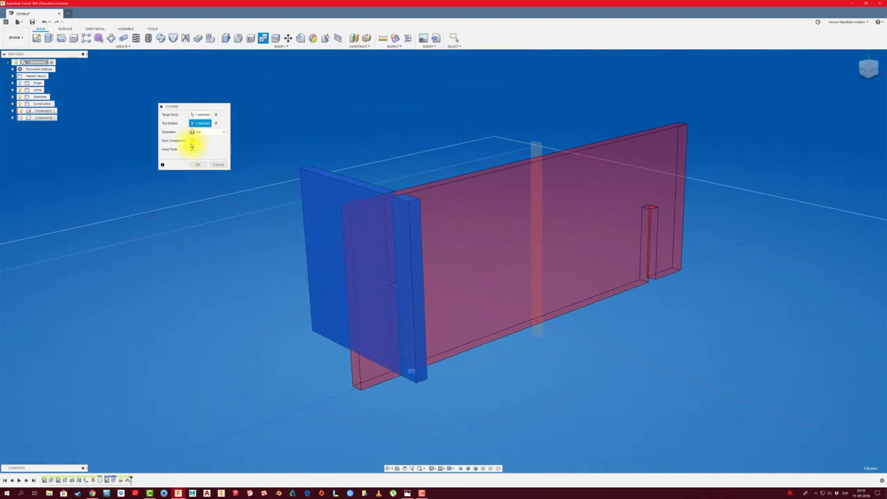
pyautogui.click(198, 164)
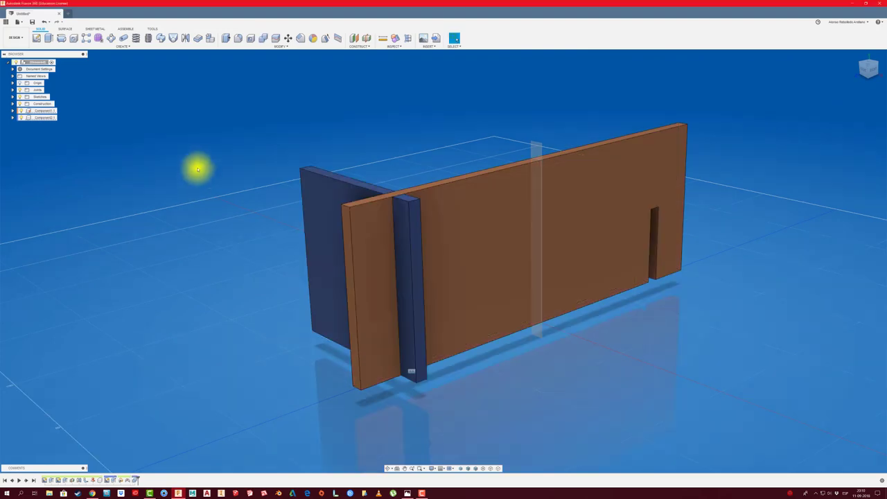
pyautogui.keyDown('shift'); pyautogui.moveTo(198, 168); pyautogui.dragTo(198, 185, button='middle'); pyautogui.keyUp('shift')
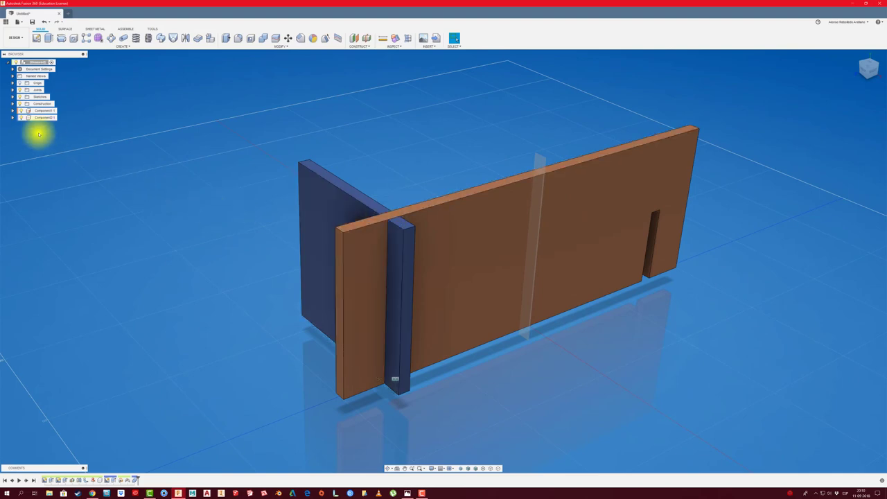
pyautogui.click(20, 110)
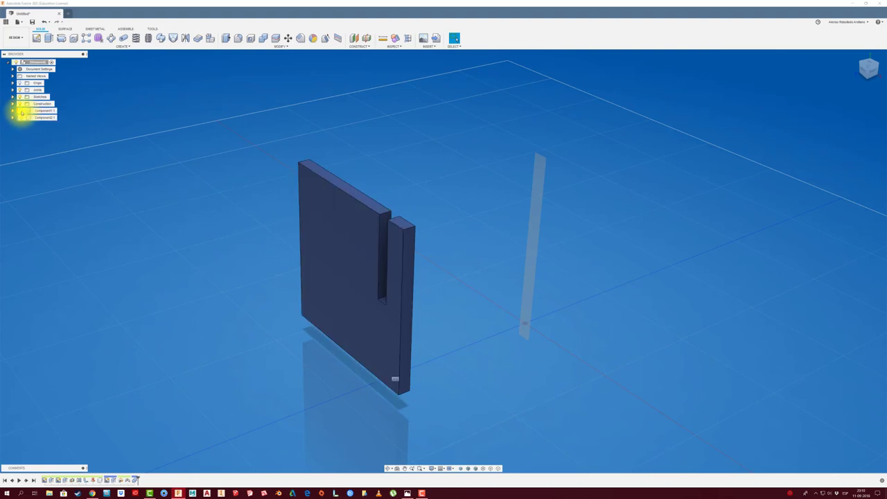
pyautogui.click(20, 111)
pyautogui.keyDown('shift'); pyautogui.moveTo(238, 183); pyautogui.dragTo(250, 196, button='middle'); pyautogui.keyUp('shift')
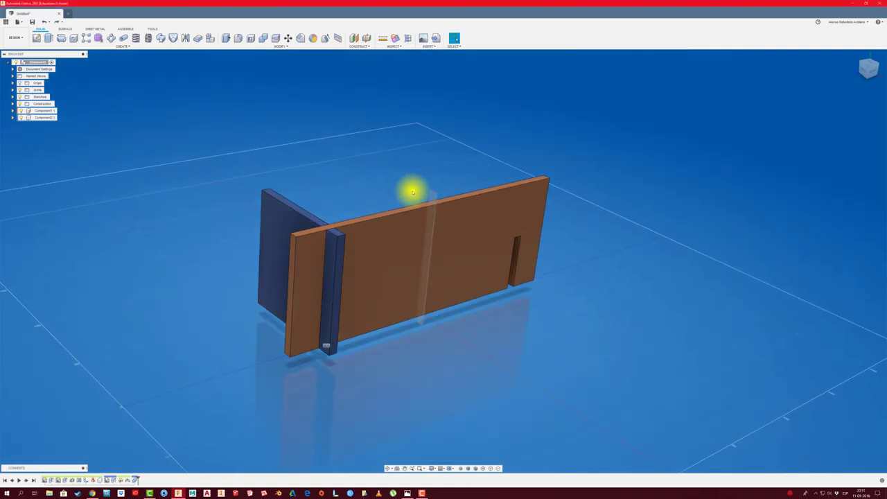
pyautogui.click(45, 119)
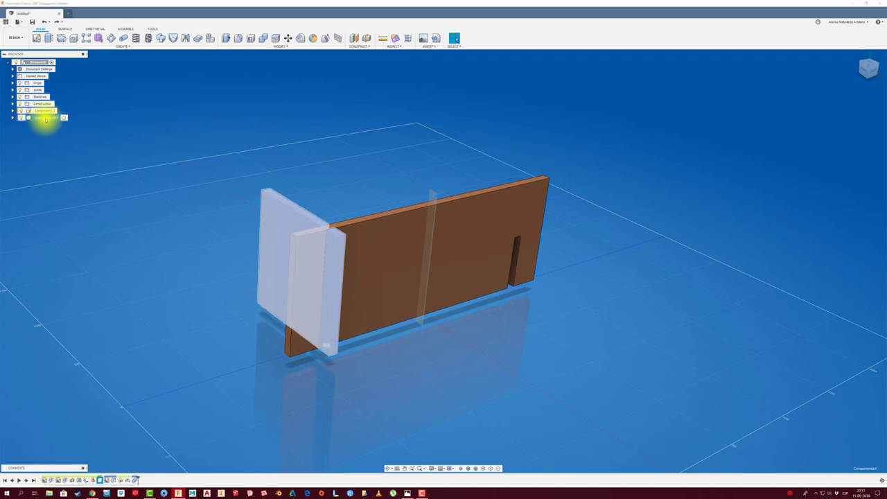
# - Paste a copy of the end plate and move it about −226 mm toward the long plate's far end
pyautogui.press('m')
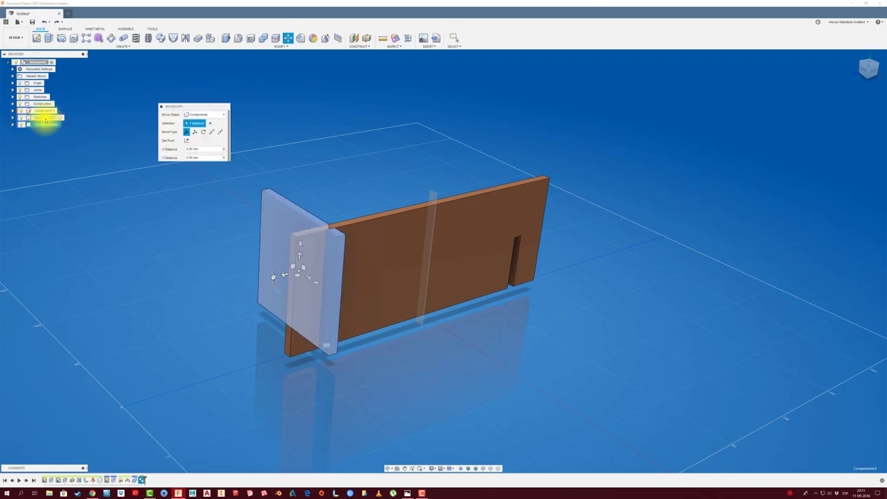
pyautogui.moveTo(284, 275); pyautogui.dragTo(546, 205)
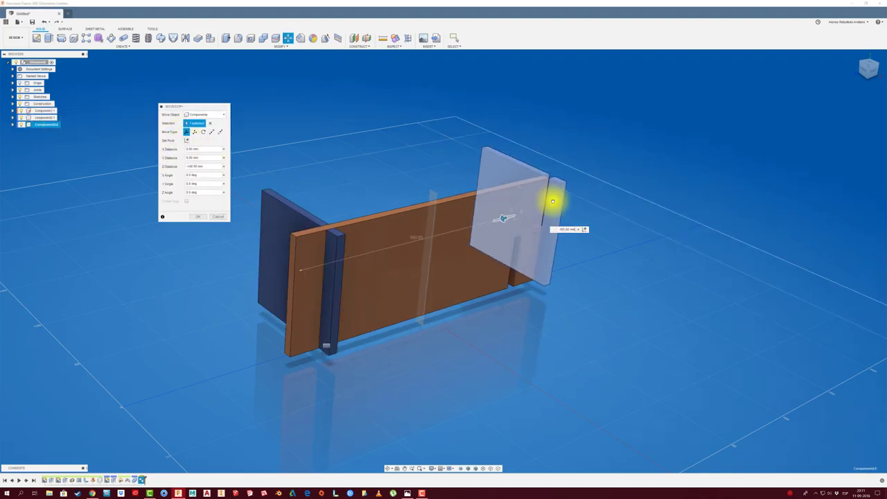
pyautogui.click(197, 216)
pyautogui.scroll(2, 603, 248)
pyautogui.moveTo(604, 249)
pyautogui.keyDown('shift'); pyautogui.mouseDown(button='middle')
pyautogui.moveTo(558, 267)
pyautogui.moveTo(492, 244)
pyautogui.moveTo(471, 275)
pyautogui.moveTo(544, 275)
pyautogui.moveTo(530, 288)
pyautogui.moveTo(589, 213)
pyautogui.moveTo(304, 143)
pyautogui.moveTo(99, 34)
pyautogui.moveTo(109, 31)
pyautogui.mouseUp(button='middle'); pyautogui.keyUp('shift')
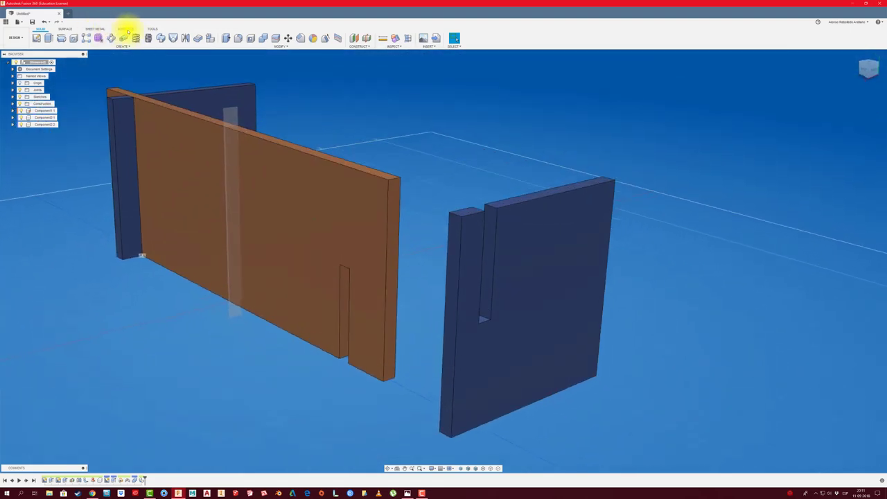
# - Joint the copied end plate's slot point to the matching slot point at the long plate's far end
pyautogui.click(127, 30)
pyautogui.click(49, 39)
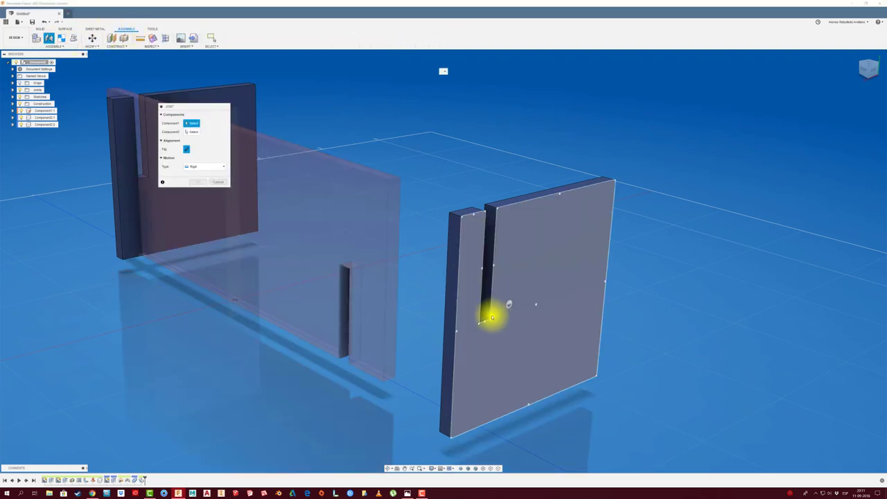
pyautogui.moveTo(483, 322)
pyautogui.keyDown('shift'); pyautogui.mouseDown(button='middle')
pyautogui.moveTo(428, 292)
pyautogui.moveTo(372, 238)
pyautogui.moveTo(351, 236)
pyautogui.mouseUp(button='middle'); pyautogui.keyUp('shift')
pyautogui.click(458, 332)
pyautogui.click(351, 235)
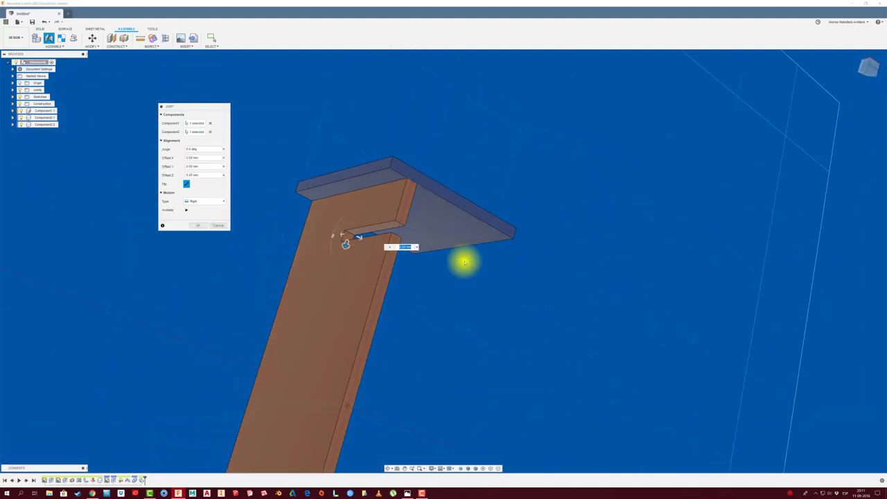
pyautogui.moveTo(466, 259)
pyautogui.keyDown('shift'); pyautogui.mouseDown(button='middle')
pyautogui.moveTo(429, 214)
pyautogui.moveTo(313, 196)
pyautogui.moveTo(204, 201)
pyautogui.mouseUp(button='middle'); pyautogui.keyUp('shift')
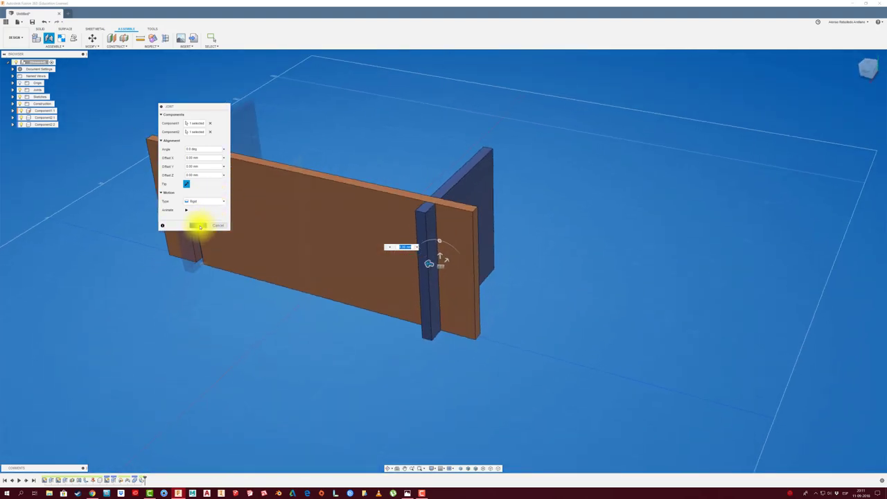
pyautogui.click(199, 225)
pyautogui.moveTo(242, 307)
pyautogui.keyDown('shift'); pyautogui.mouseDown(button='middle')
pyautogui.moveTo(218, 313)
pyautogui.moveTo(228, 303)
pyautogui.moveTo(218, 258)
pyautogui.moveTo(242, 291)
pyautogui.moveTo(214, 235)
pyautogui.mouseUp(button='middle'); pyautogui.keyUp('shift')
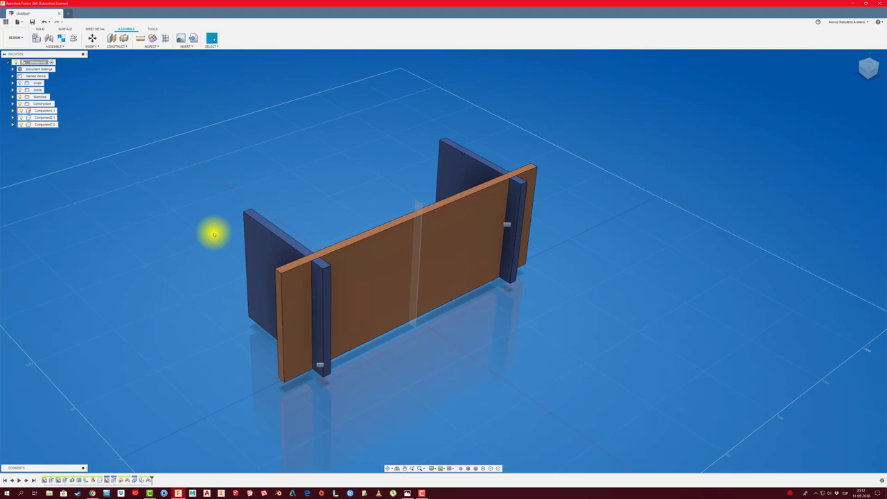
# - Return to the Solid tools and browse the Modify menu without choosing a command
pyautogui.click(39, 29)
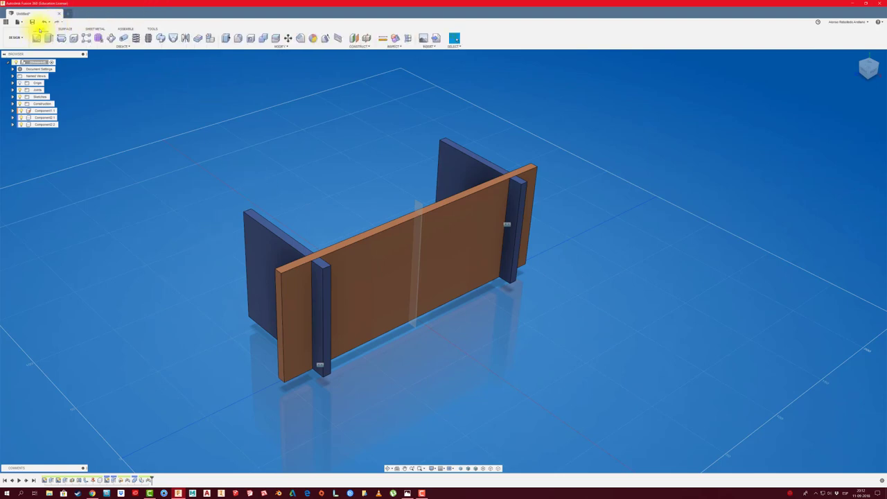
pyautogui.click(282, 47)
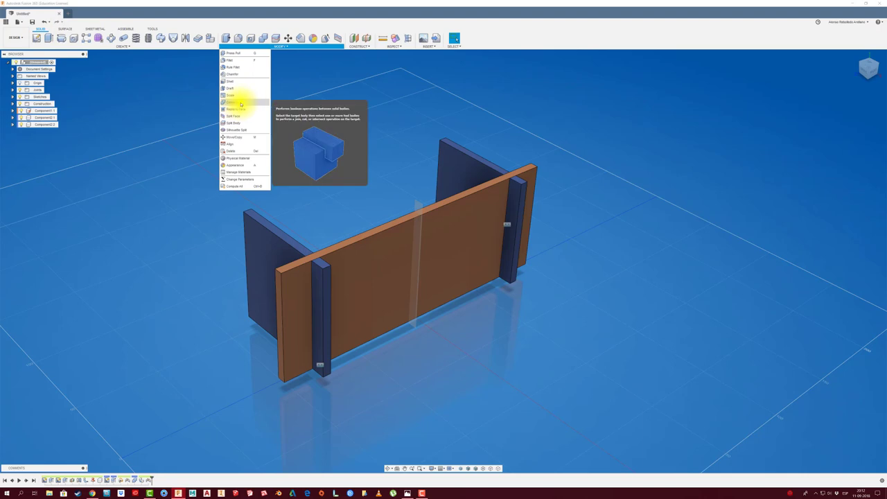
pyautogui.click(303, 93)
pyautogui.moveTo(301, 105)
pyautogui.mouseDown(button='middle')
pyautogui.moveTo(289, 138)
pyautogui.moveTo(303, 136)
pyautogui.mouseUp(button='middle')
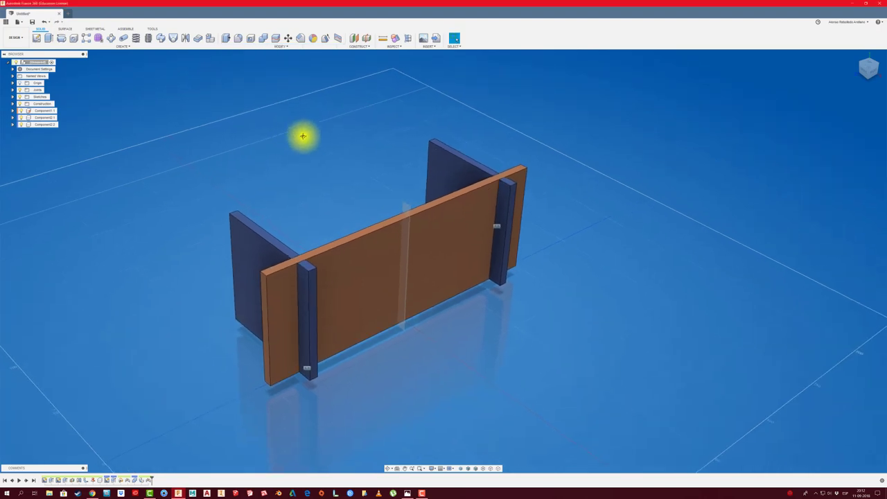